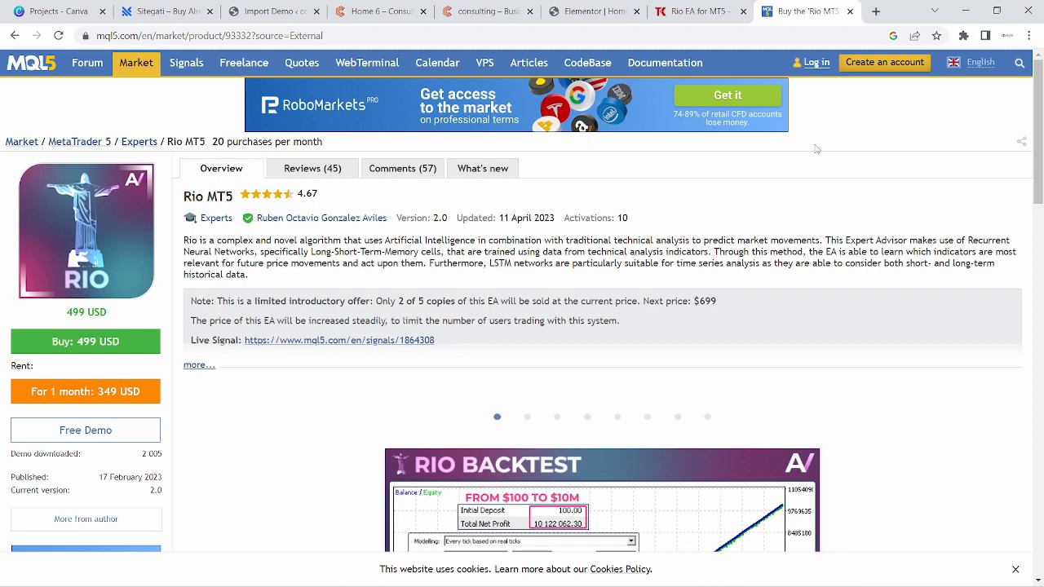
Compare the Rio MT5 listing on MQL5 with the Rio EA for MT5 product page on Trading Kernel
scroll(818, 148, down, 1)
scroll(818, 148, up, 1)
click(695, 10)
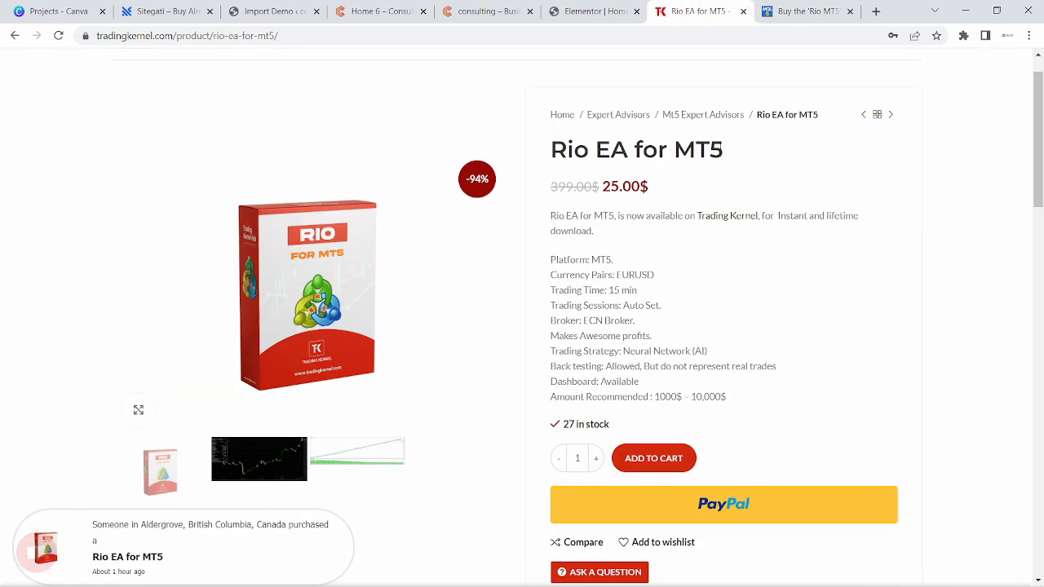
scroll(727, 153, down, 1)
scroll(727, 153, up, 1)
scroll(727, 153, down, 1)
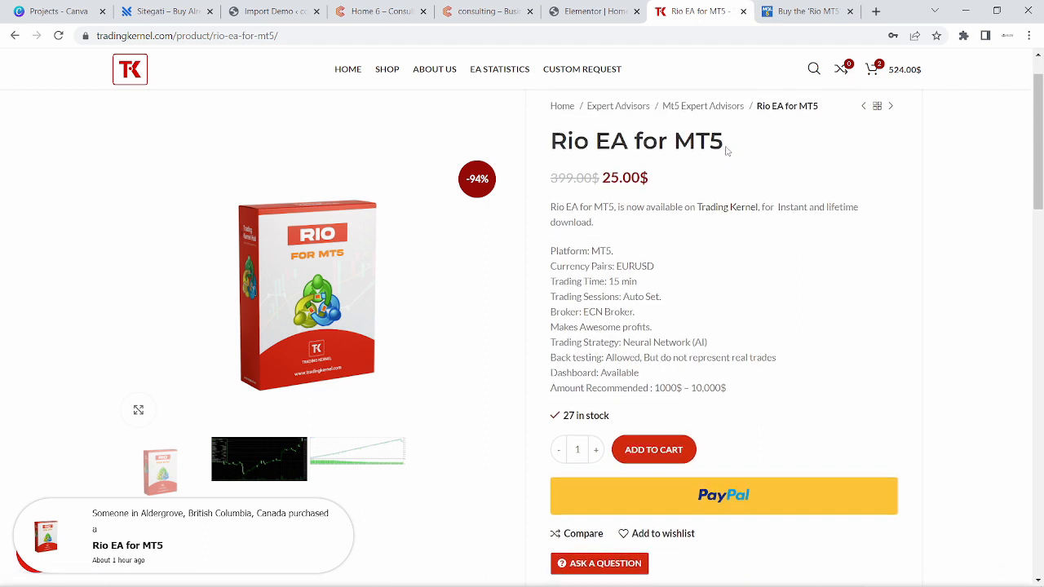
scroll(734, 163, up, 1)
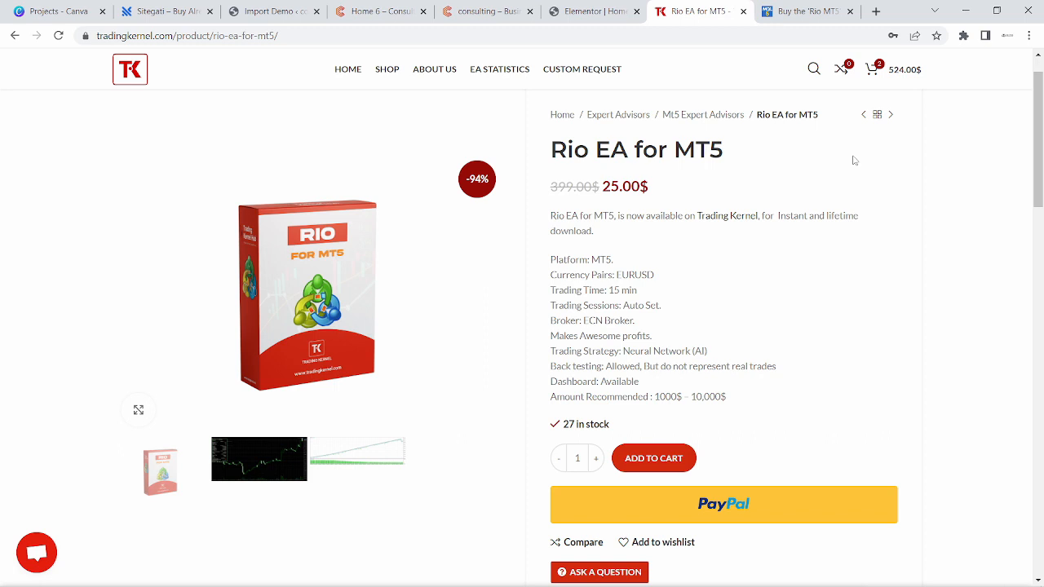
scroll(823, 173, up, 1)
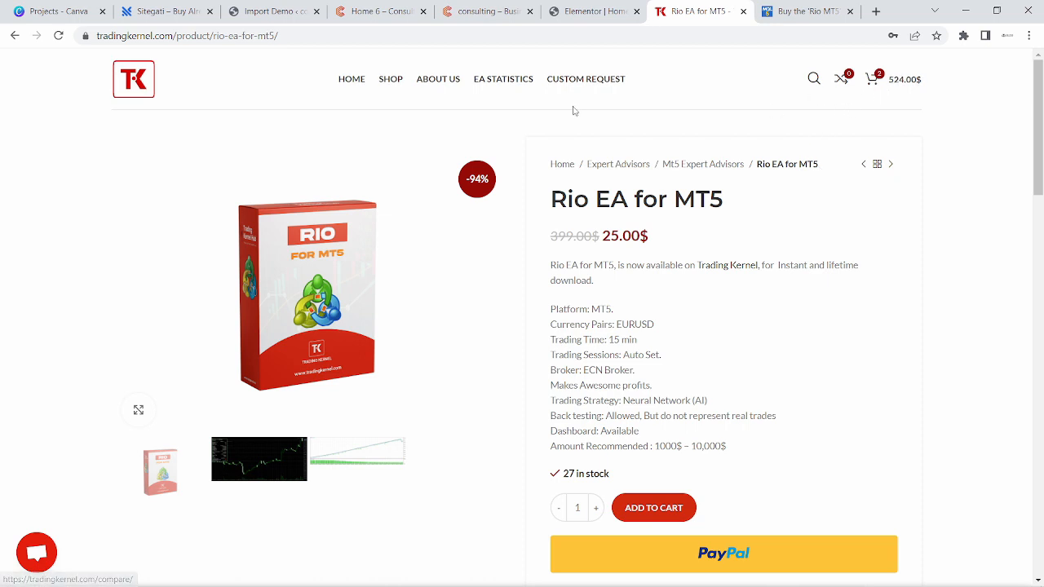
click(365, 85)
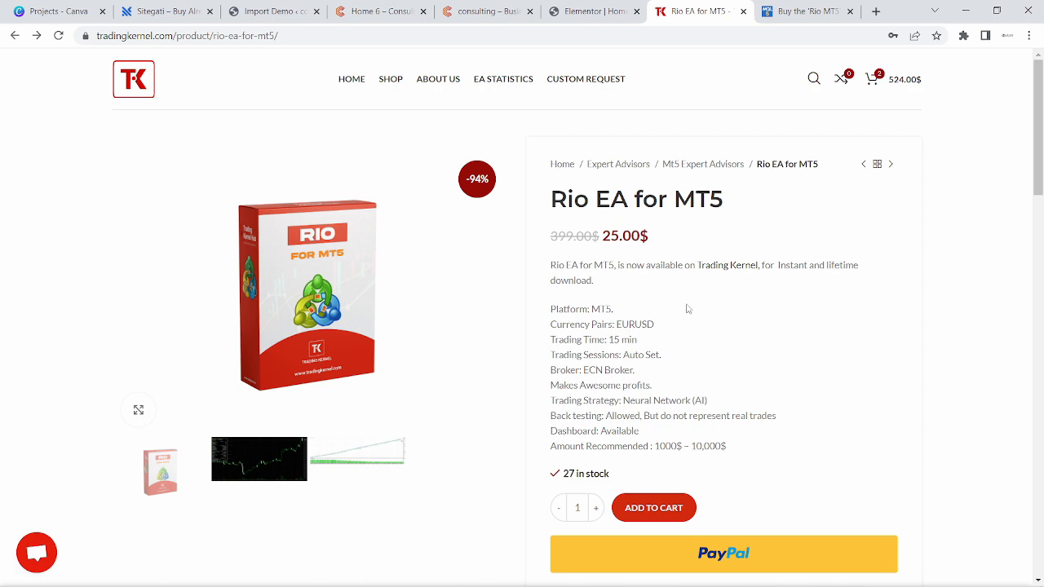
Examine the robot's specifications on the product page, including currency pair, trading time, sessions, strategy and recommended amount
scroll(665, 286, down, 1)
double_click(639, 258)
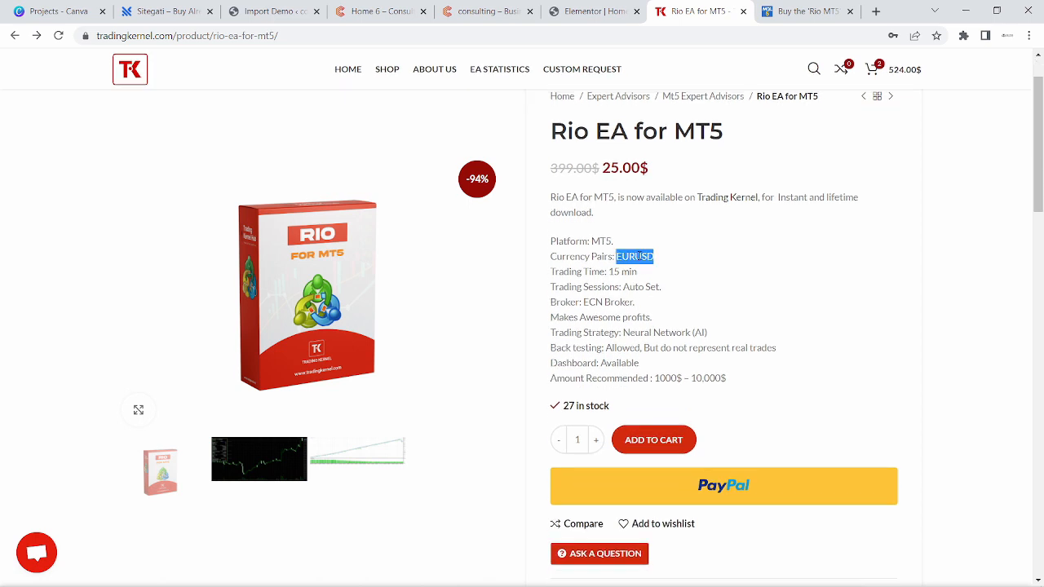
click(660, 263)
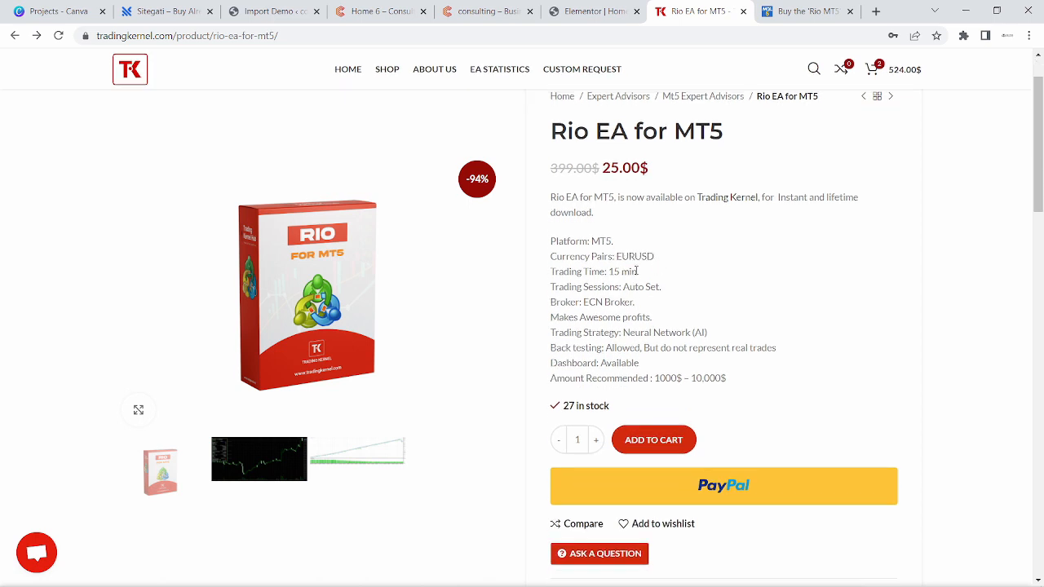
drag(640, 275, 608, 273)
drag(664, 290, 623, 287)
scroll(677, 283, down, 1)
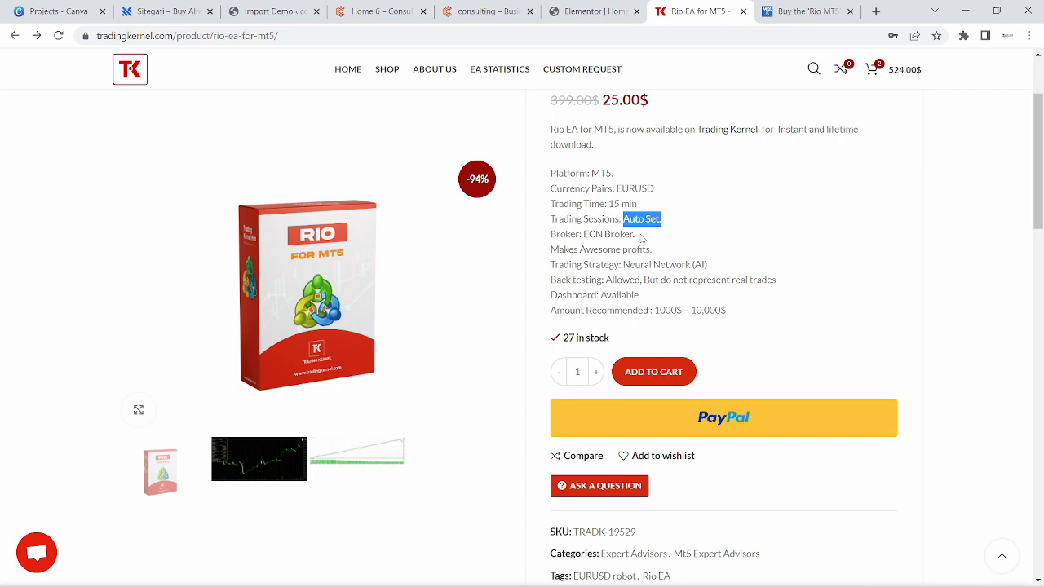
scroll(648, 239, down, 1)
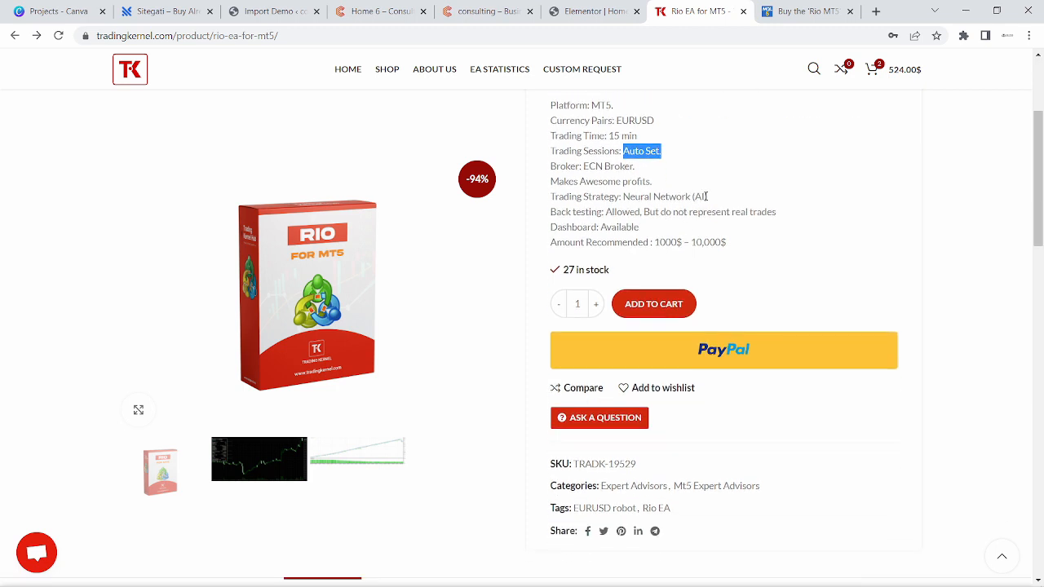
drag(709, 199, 620, 202)
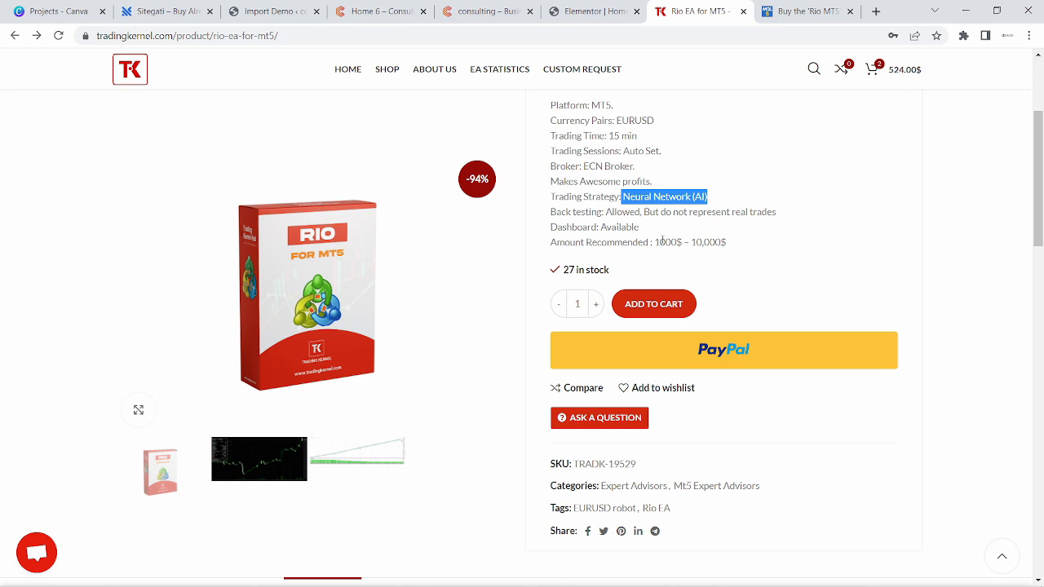
double_click(662, 241)
key(Up)
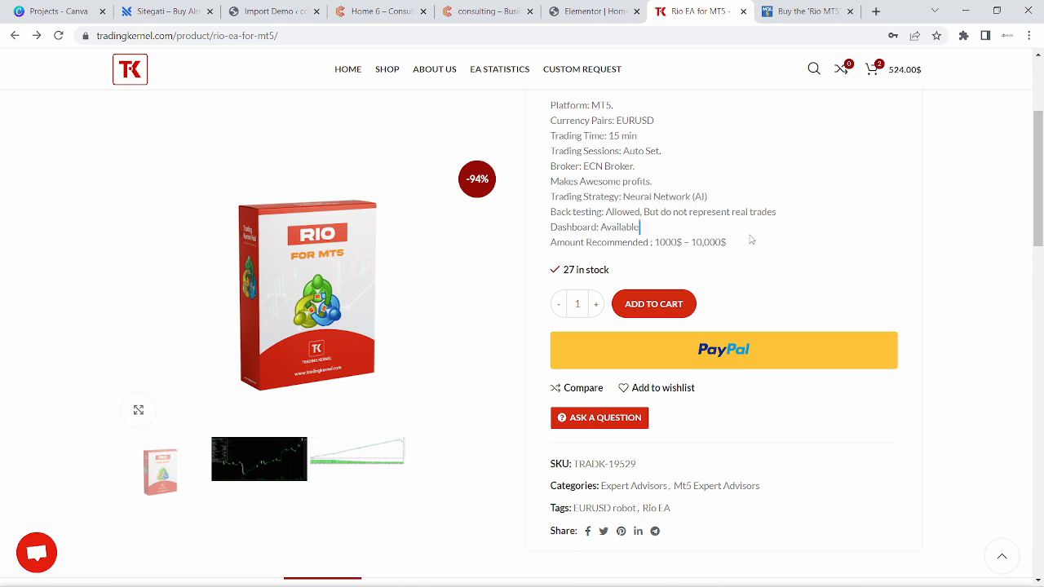
scroll(751, 240, down, 1)
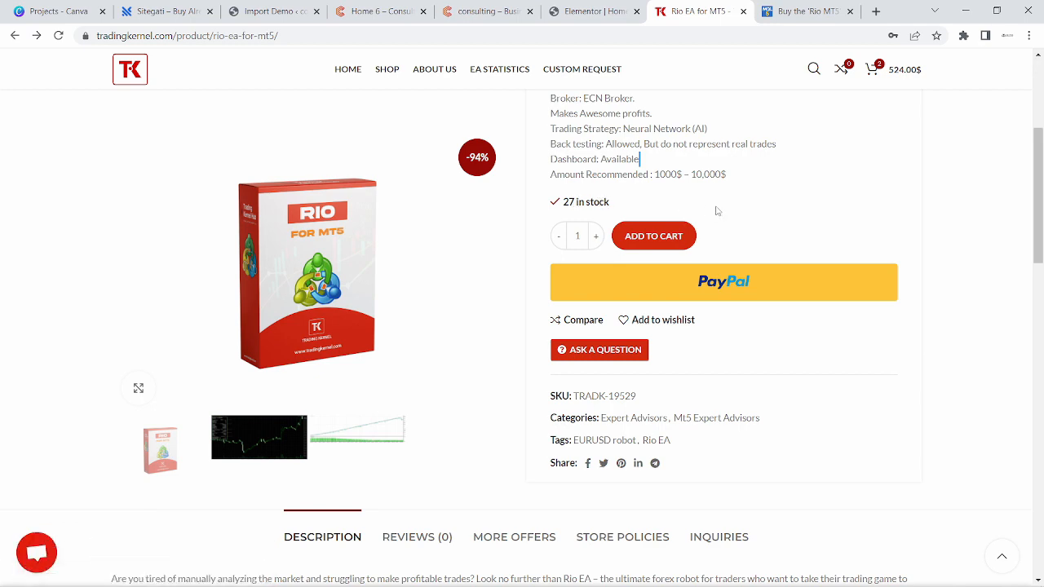
Review the product description and view the trading chart and backtest images in the product gallery
scroll(716, 210, up, 4)
scroll(716, 211, down, 6)
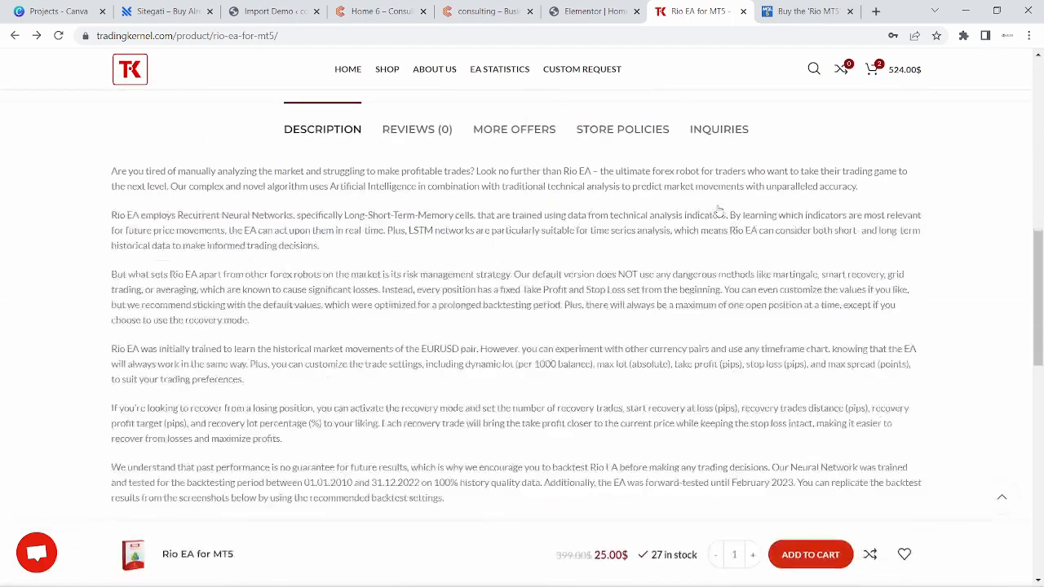
scroll(719, 211, up, 4)
click(281, 301)
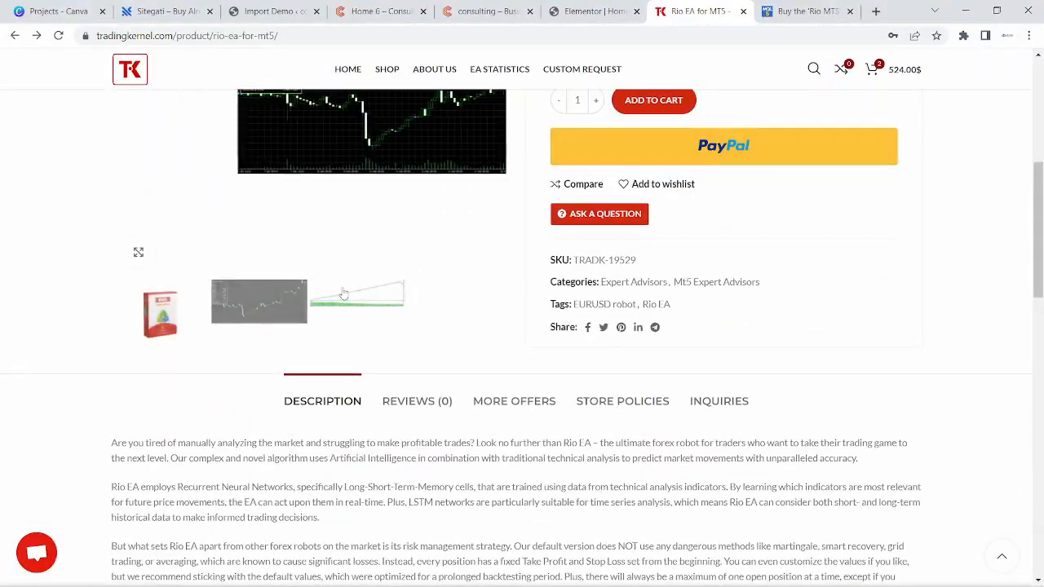
scroll(725, 244, down, 2)
scroll(731, 246, up, 3)
scroll(731, 245, up, 4)
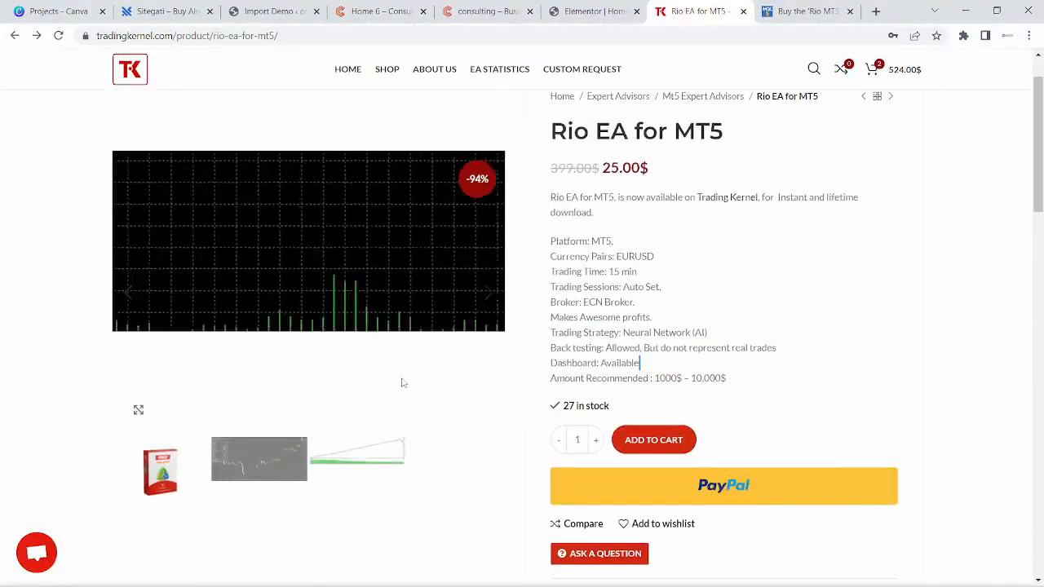
scroll(666, 236, up, 1)
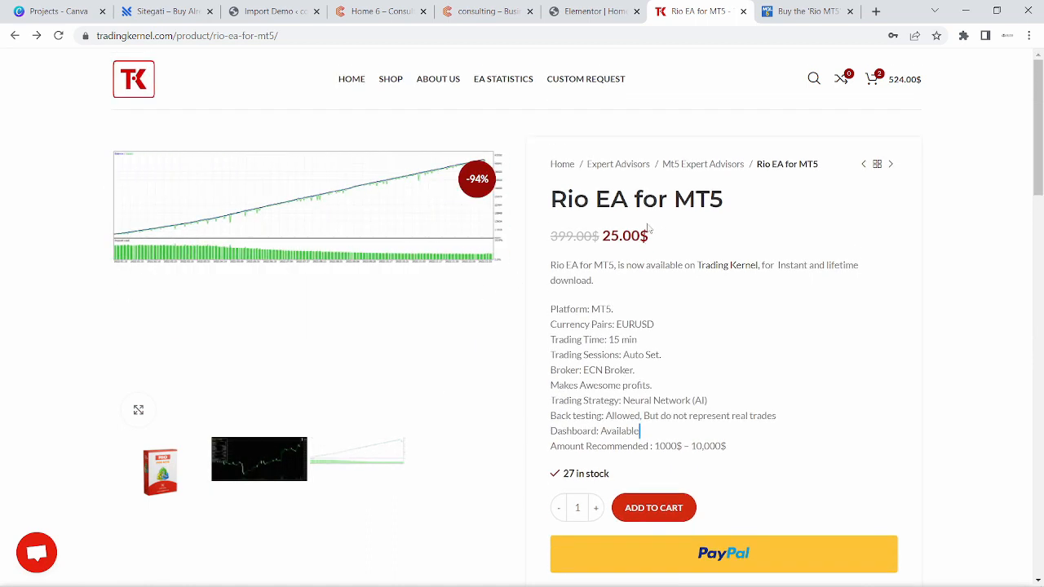
Minimize the browser and MetaTrader 5, and open Virus & threat protection under Windows Security in the Windows settings
click(965, 10)
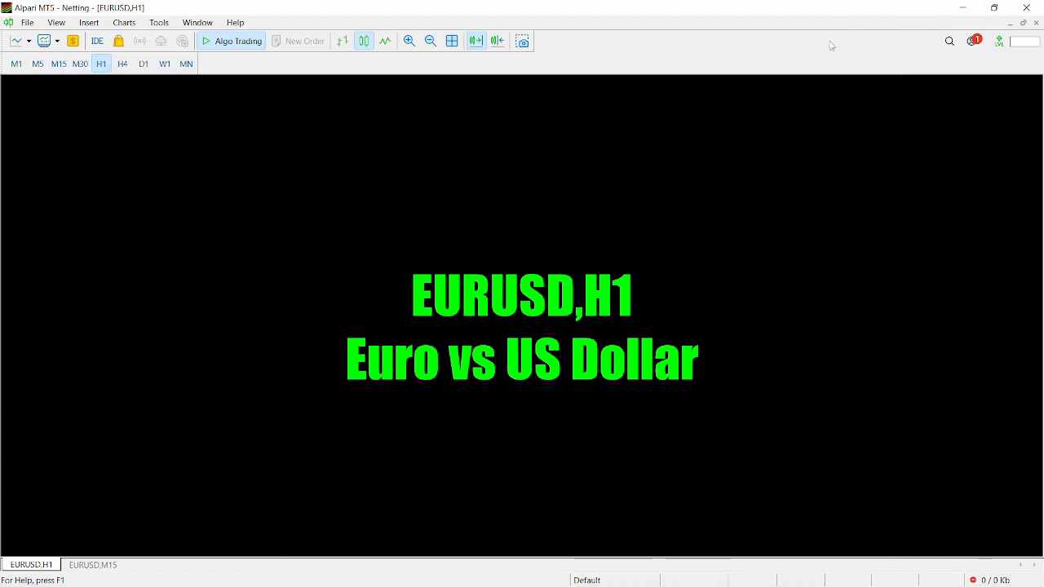
click(963, 7)
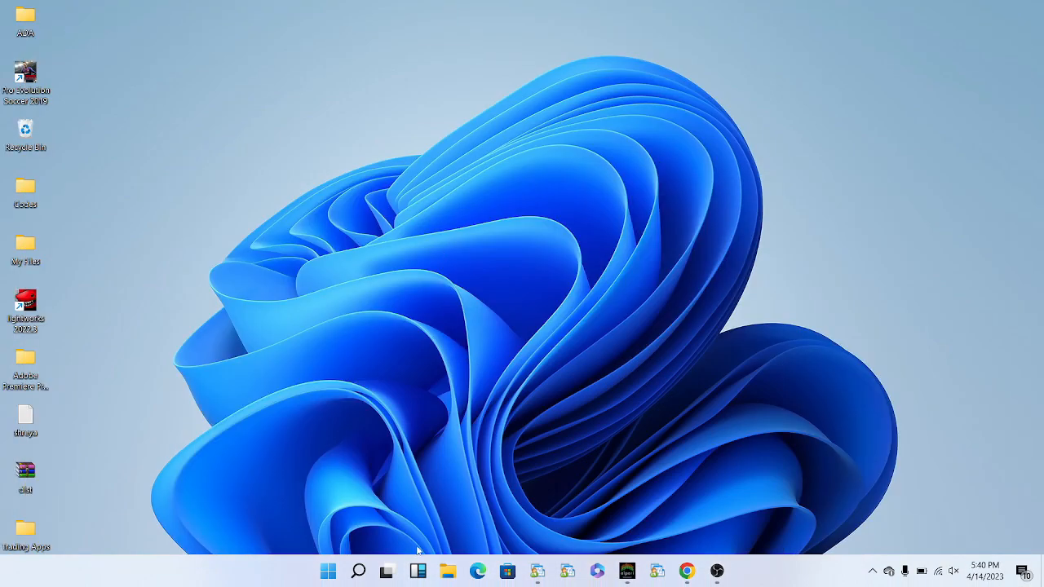
click(358, 571)
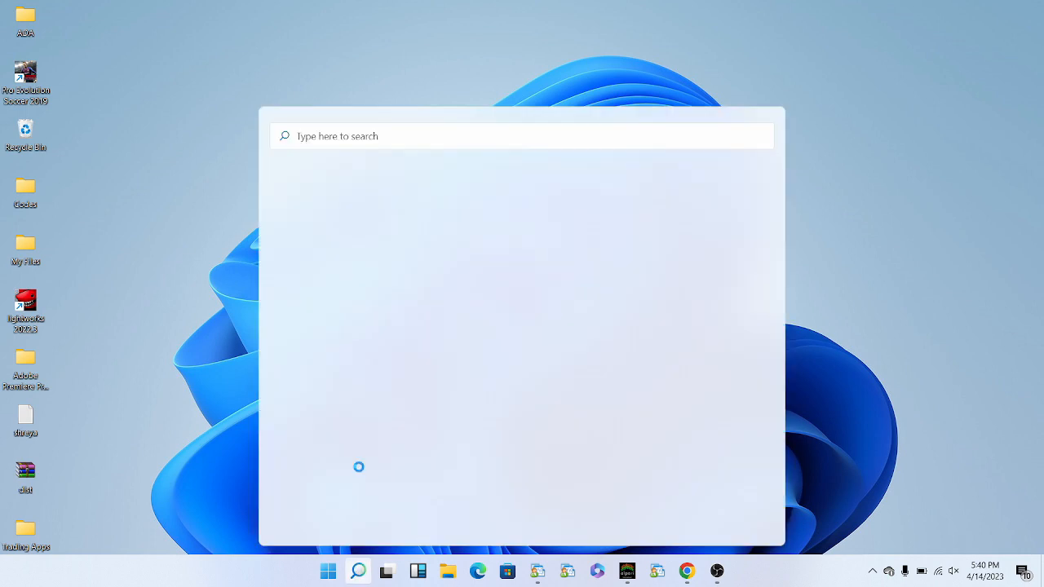
click(544, 429)
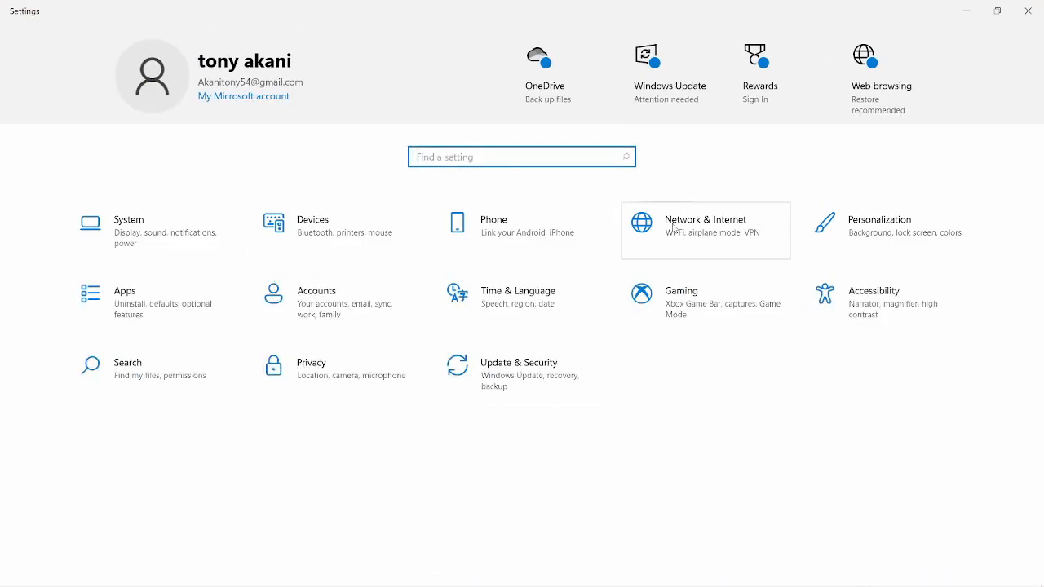
click(529, 367)
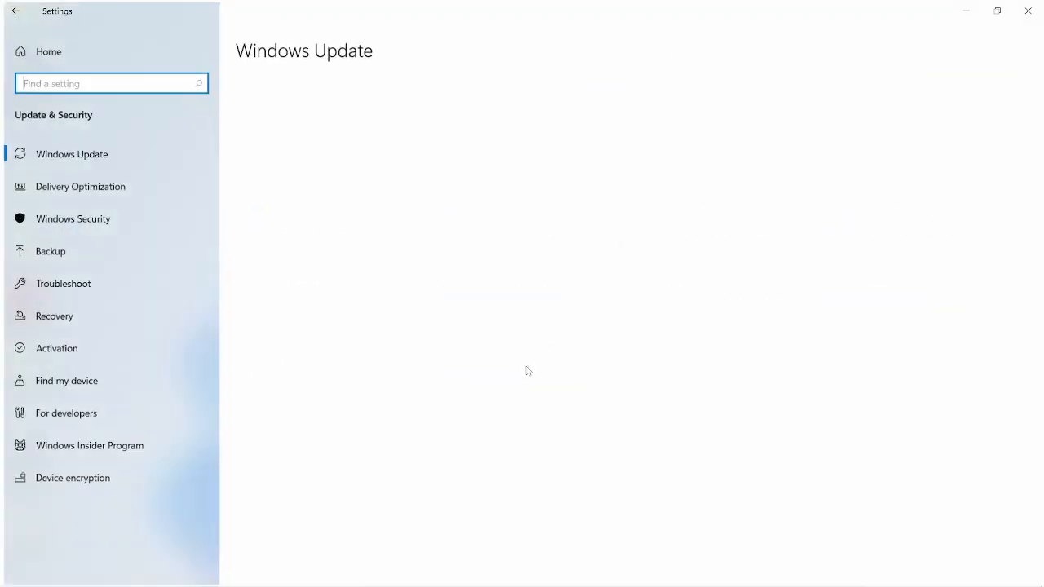
click(94, 225)
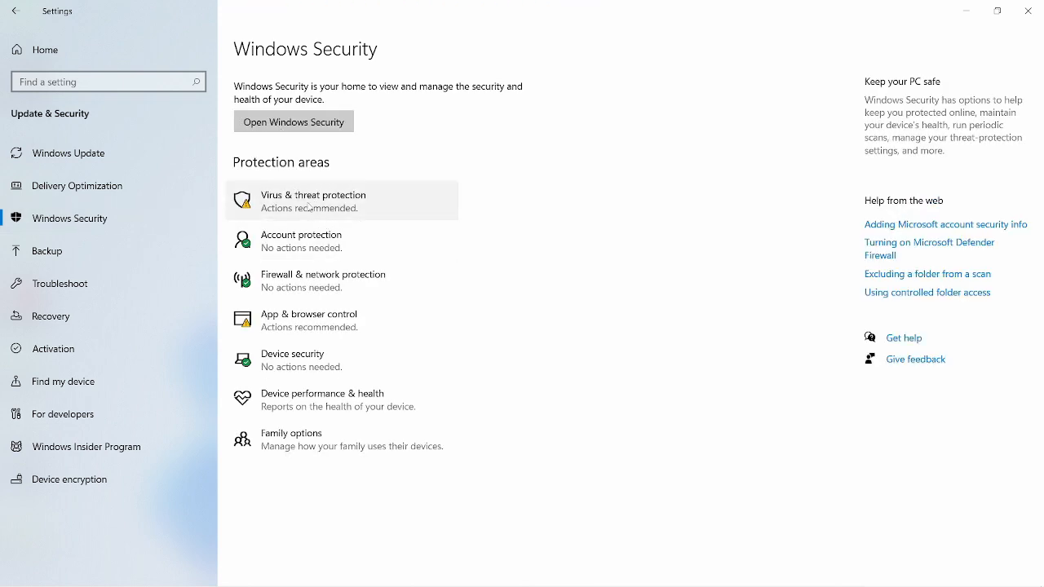
click(296, 204)
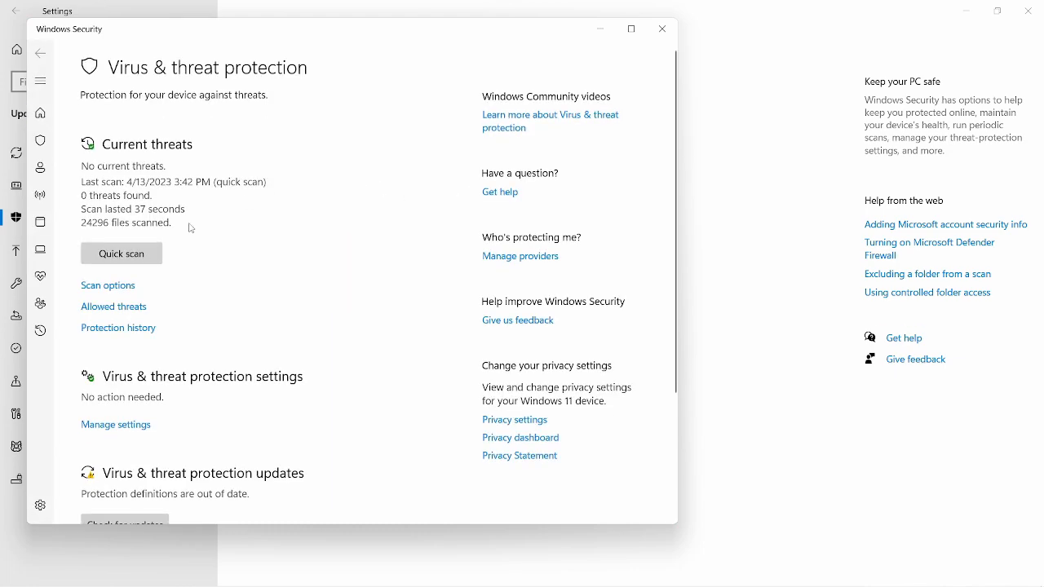
Turn off Real-time protection in the Virus & threat protection settings
scroll(149, 344, down, 1)
click(128, 352)
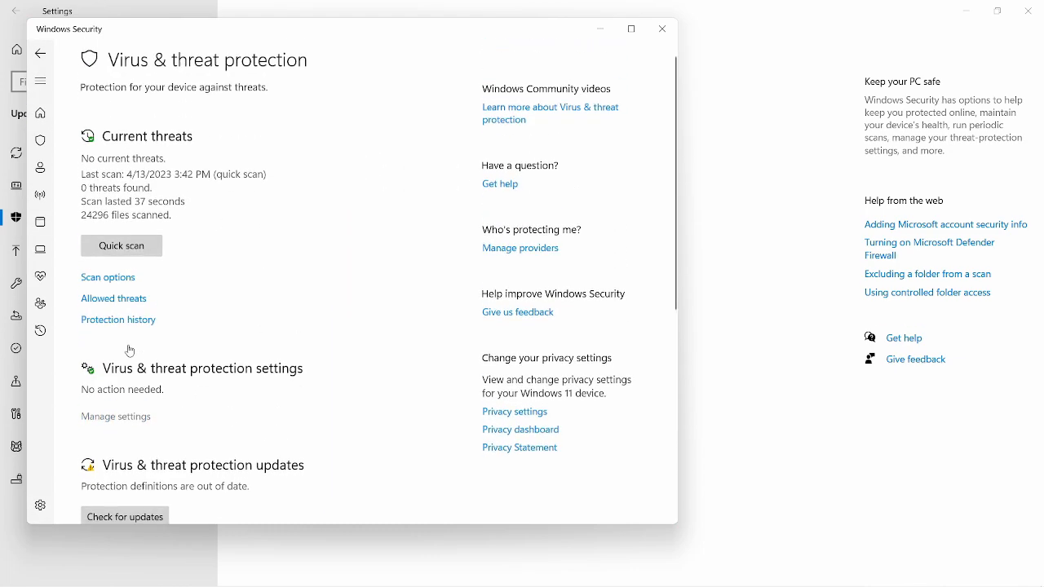
click(96, 230)
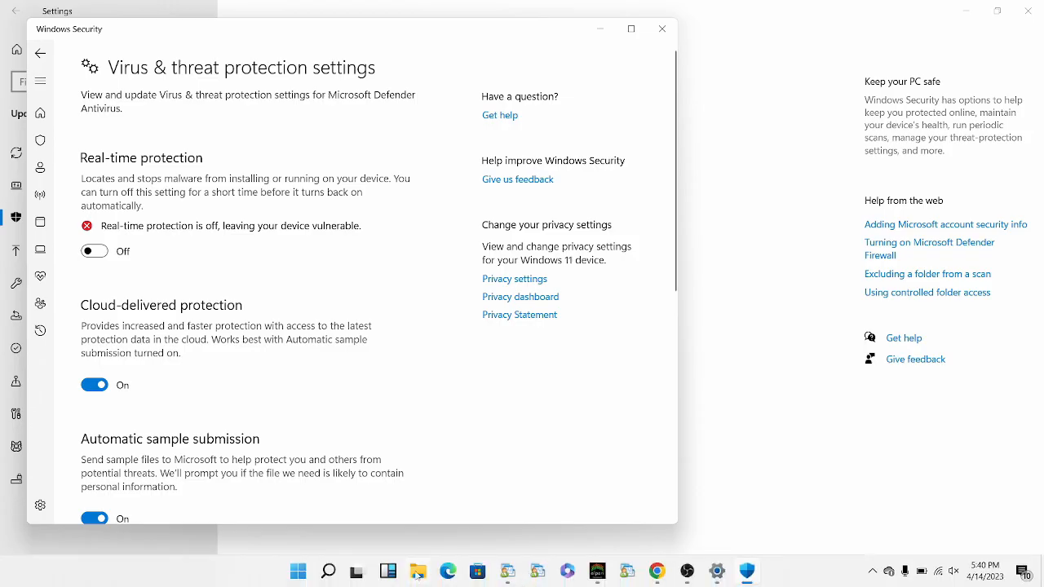
Copy the Rio AI MT5 V1.2 program file from the Experts folder inside Rio MT5 V1.2 in File Explorer
click(419, 573)
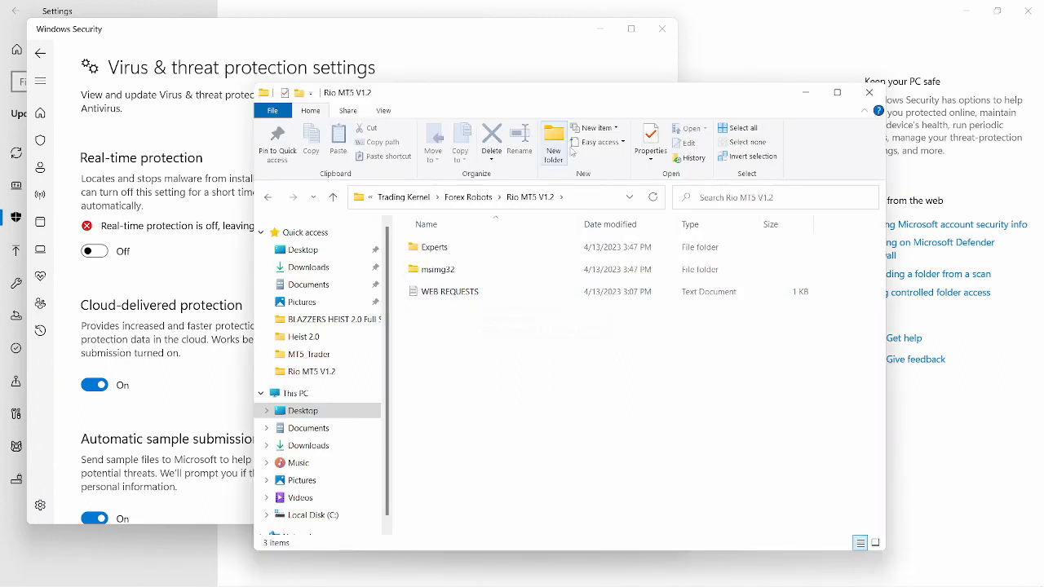
drag(604, 95, 581, 92)
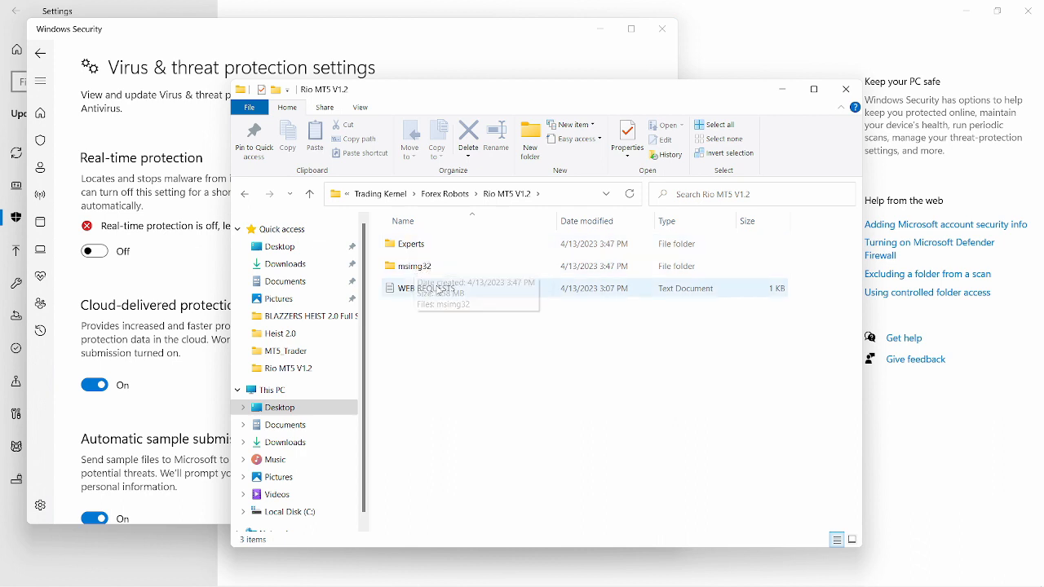
click(433, 252)
double_click(433, 252)
click(436, 244)
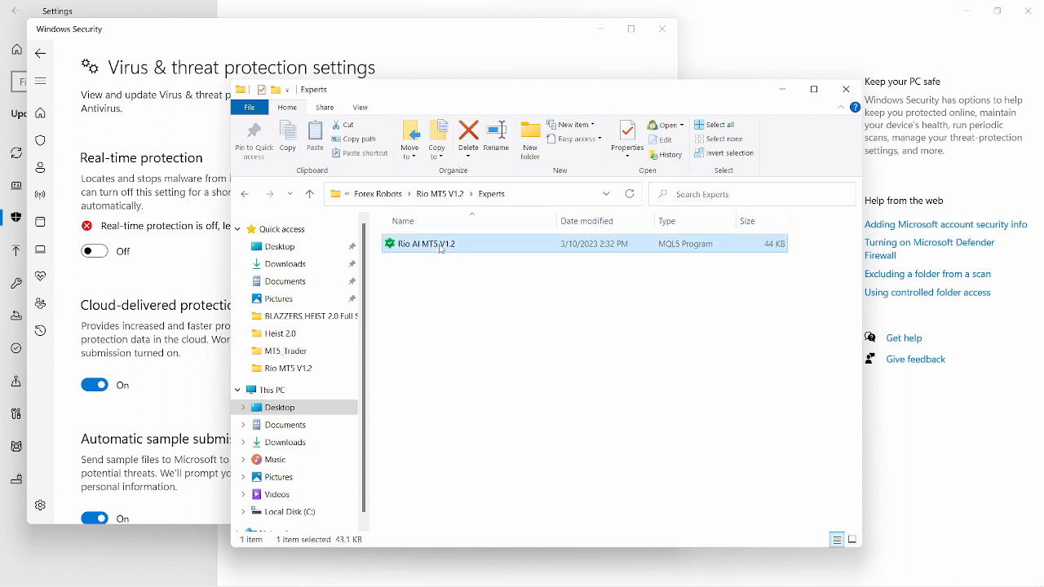
right_click(439, 246)
click(506, 499)
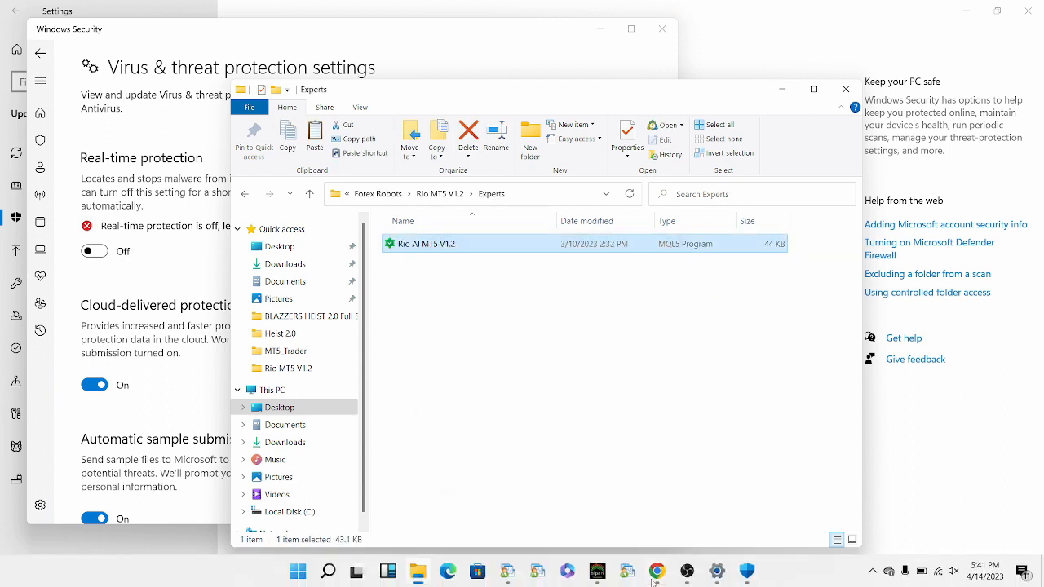
Switch to MetaTrader 5, open its data folder and go to MQL5 > Experts > Advisors
click(603, 576)
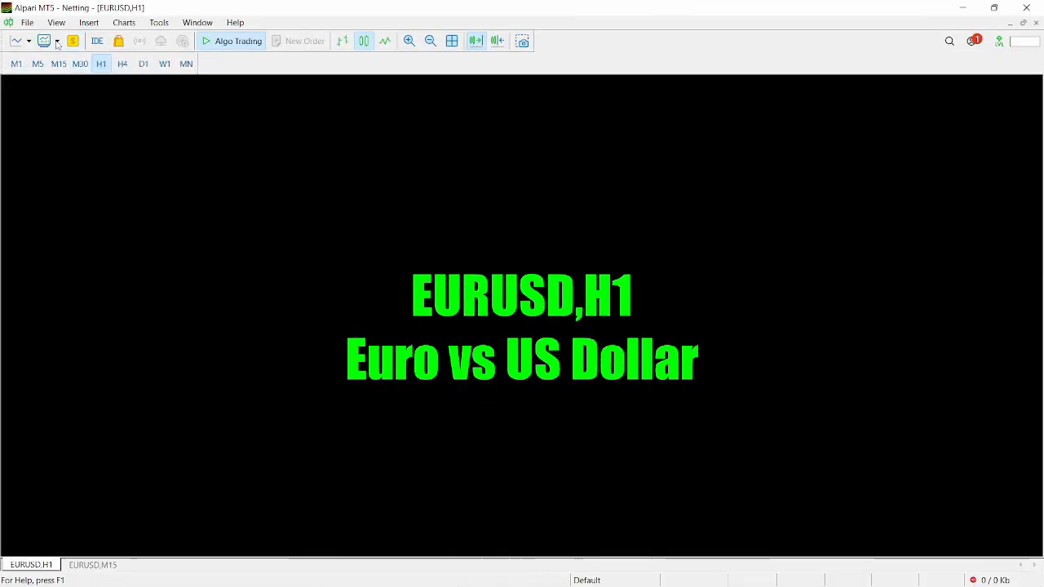
click(27, 22)
click(95, 139)
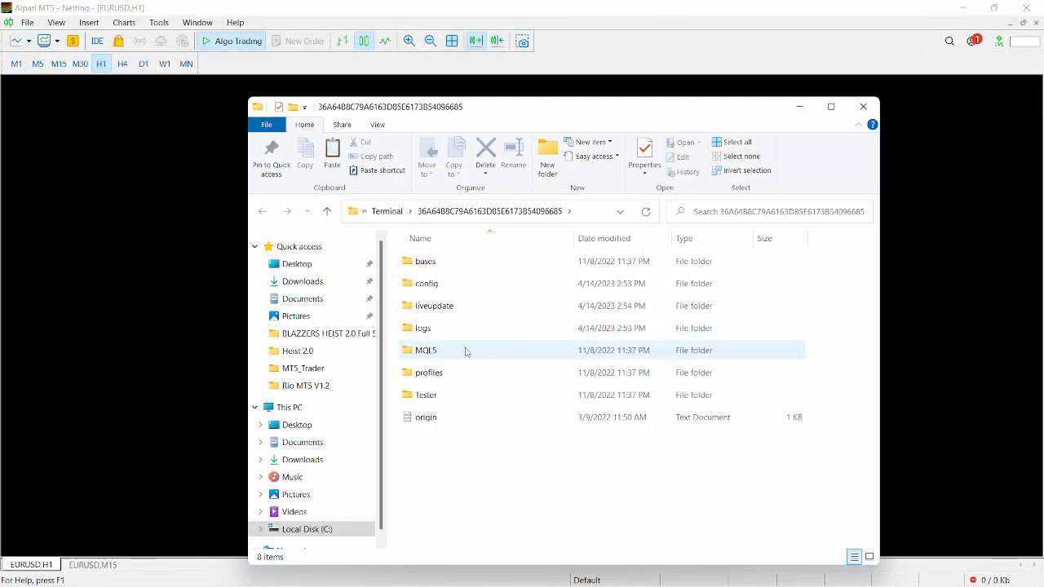
double_click(469, 352)
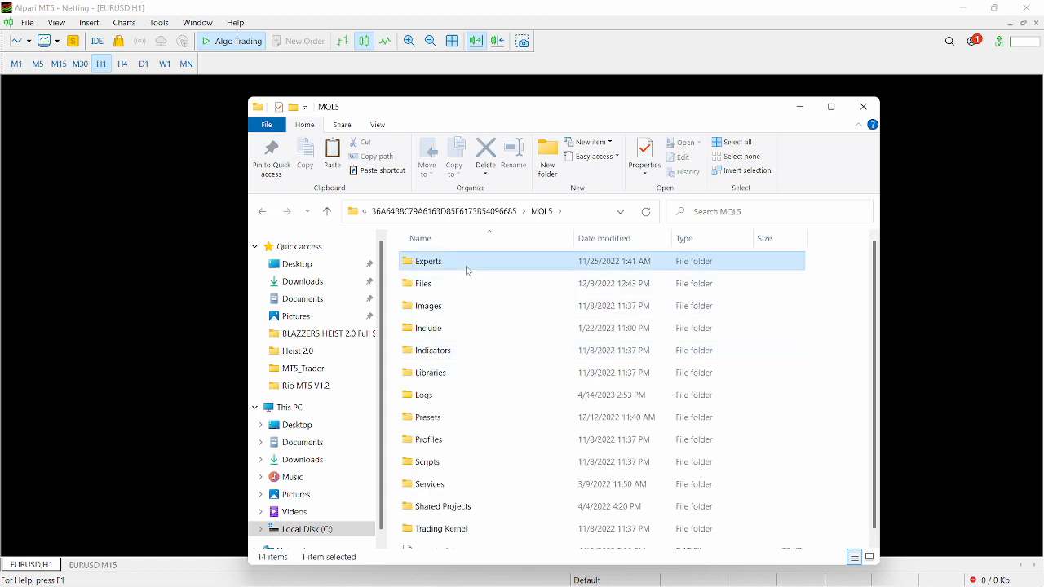
double_click(462, 266)
double_click(460, 268)
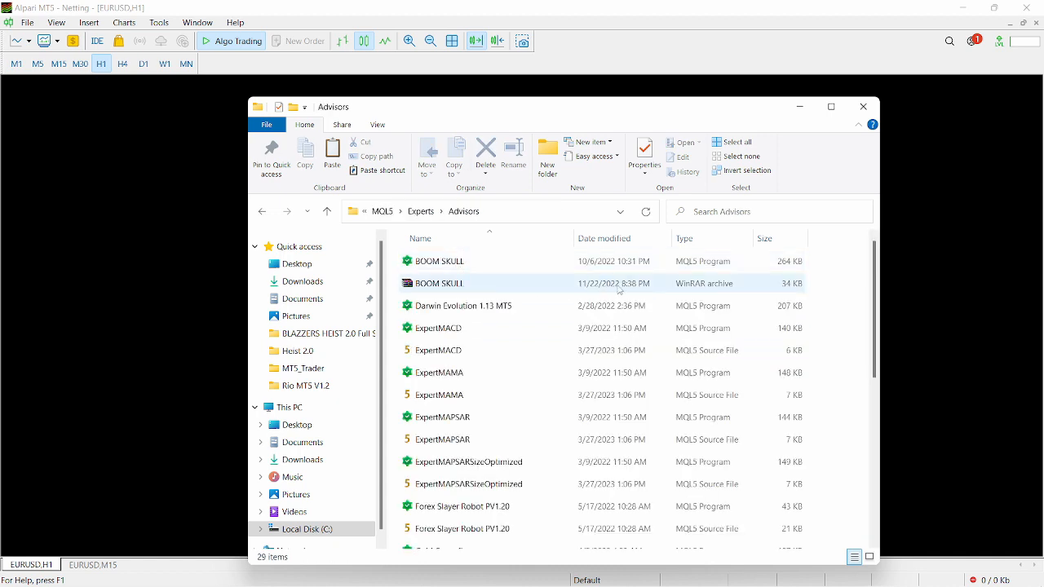
Paste the copied Rio AI MT5 V1.2 file into the Advisors folder, replacing the existing copy
right_click(837, 291)
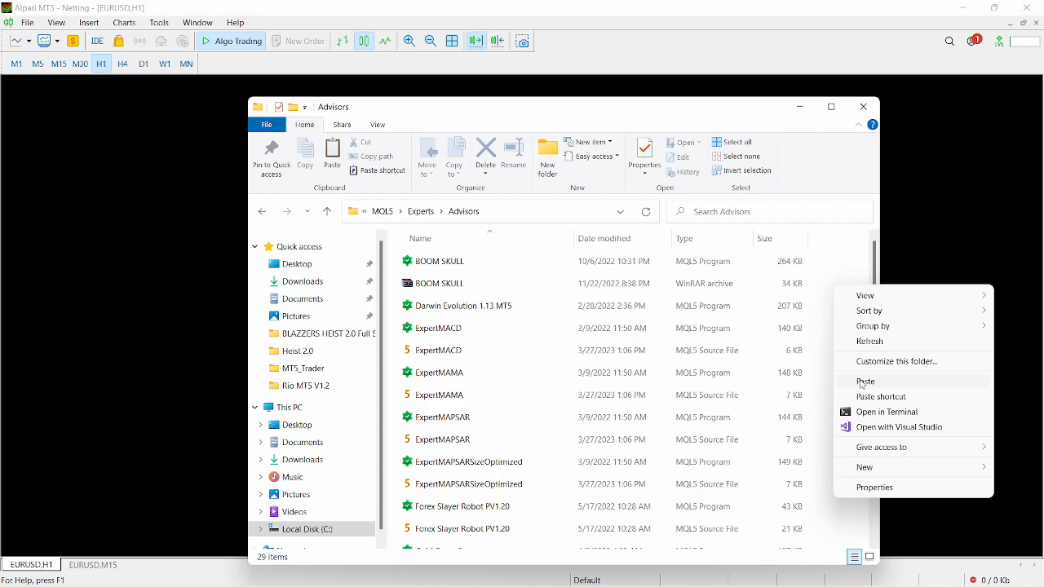
click(865, 382)
click(535, 248)
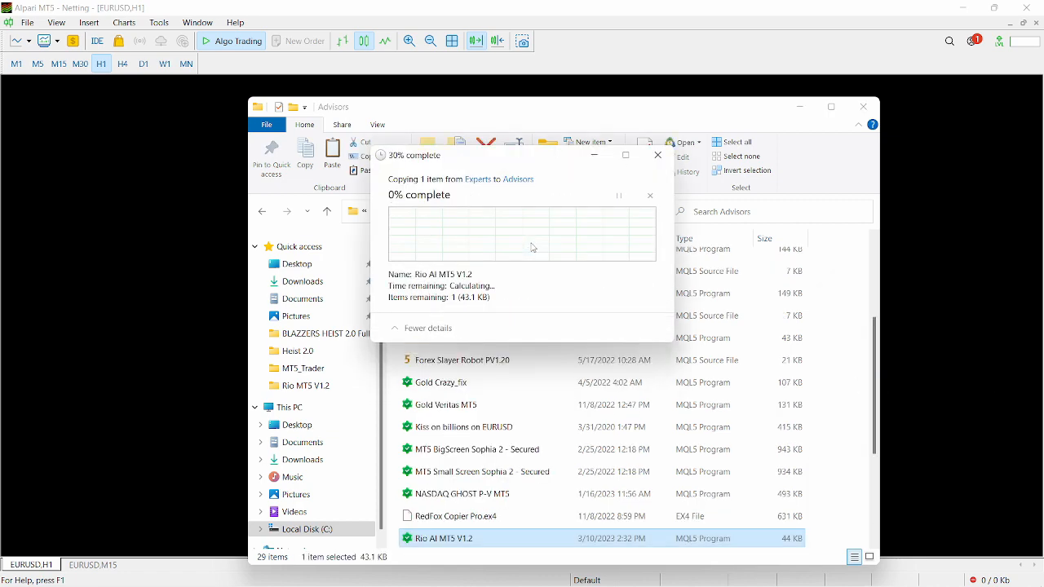
Switch to the Rio MT5 V1.2 files in File Explorer and extract the msimg32 ZIP archive inside its msimg32 folder
mouse_move(459, 561)
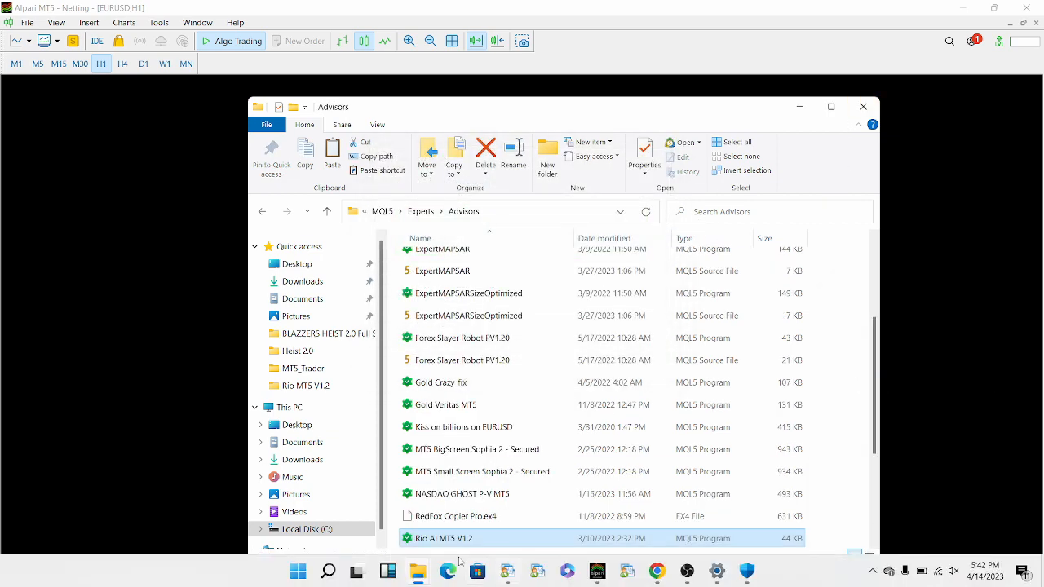
mouse_move(424, 571)
click(408, 490)
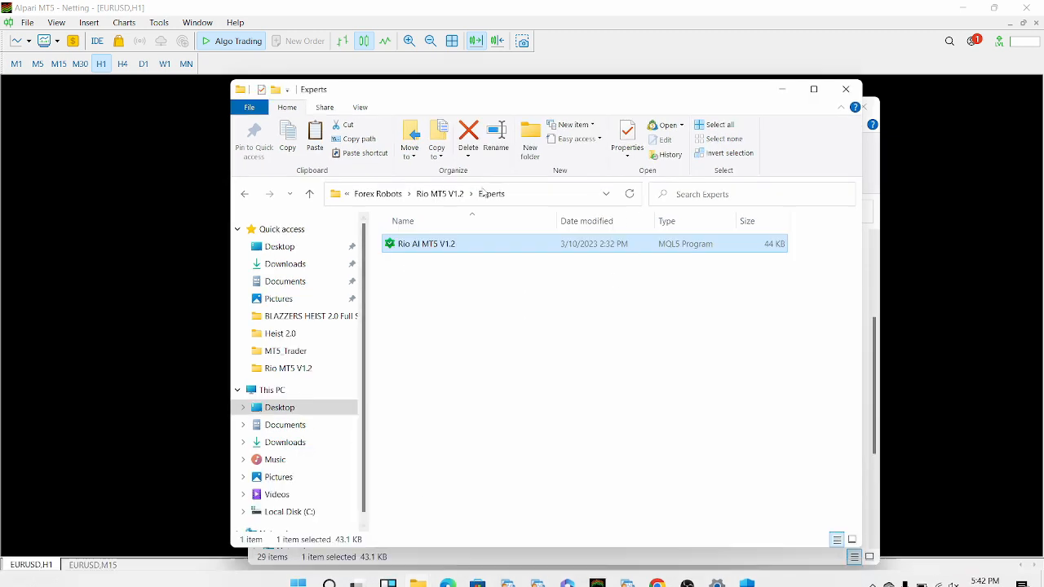
click(448, 194)
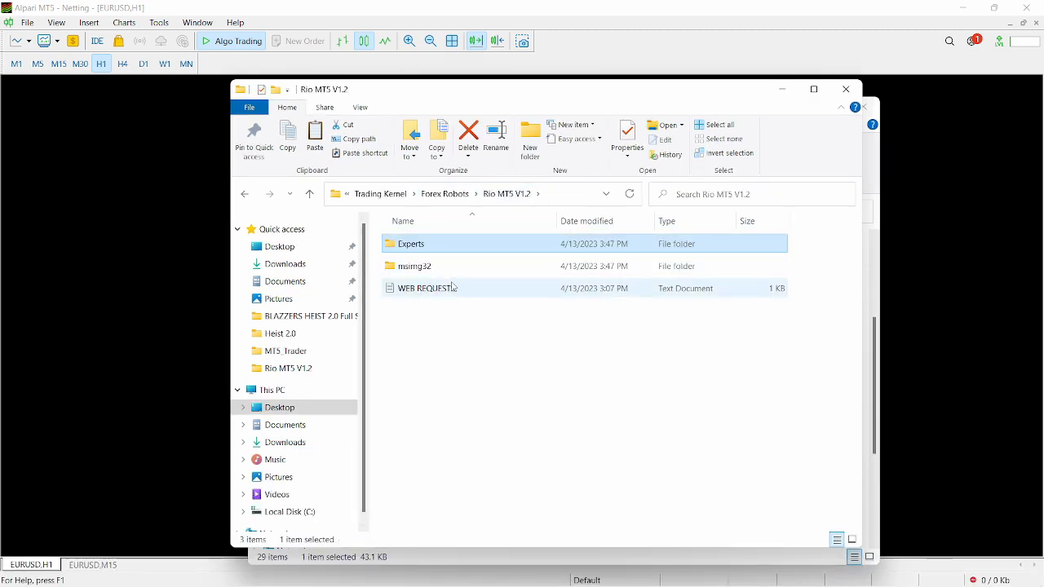
double_click(459, 275)
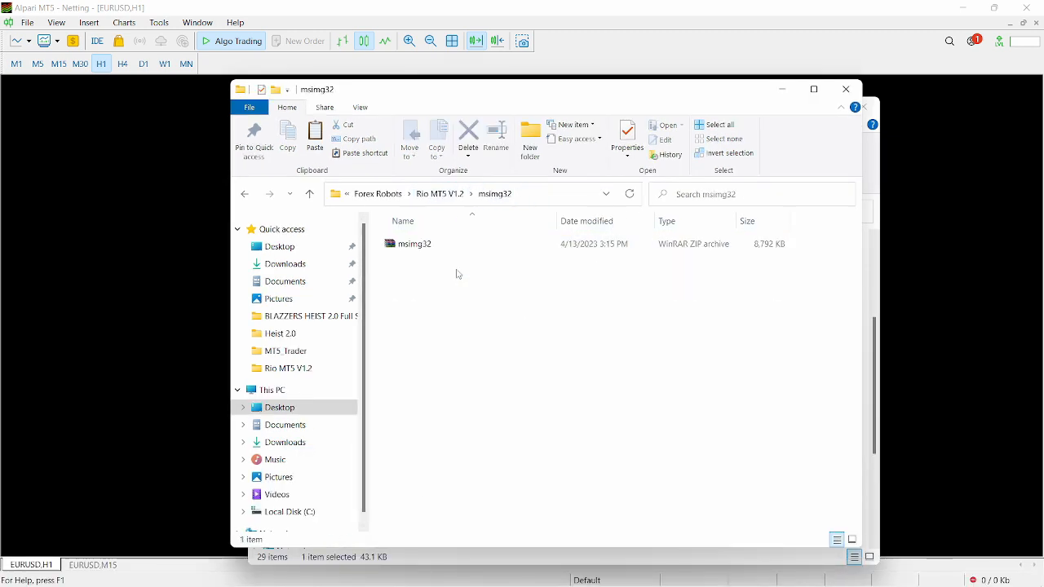
click(423, 245)
right_click(423, 246)
click(451, 323)
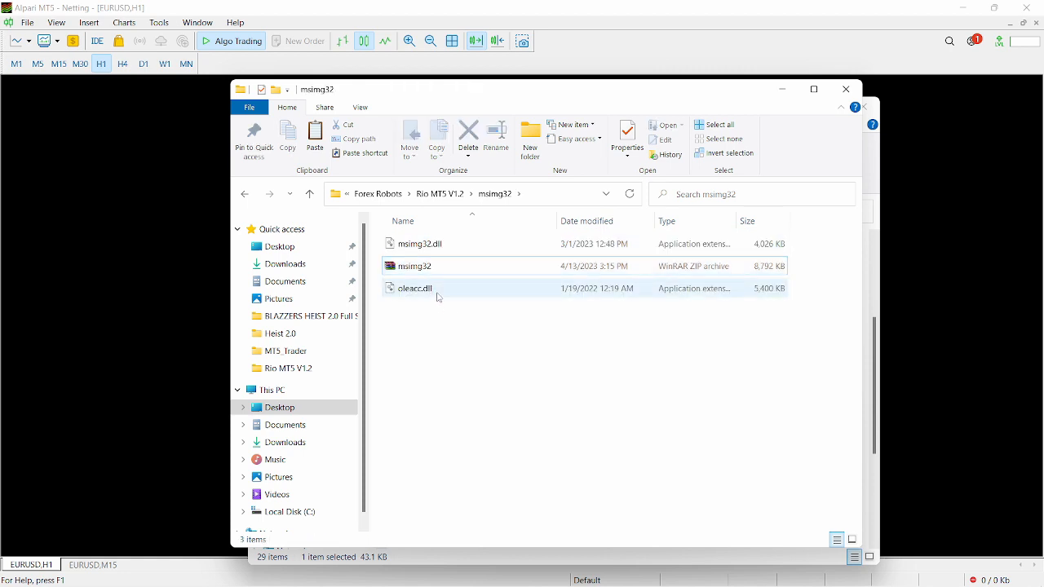
Copy the extracted msimg32.dll and oleacc.dll files together from the msimg32 folder
mouse_move(441, 299)
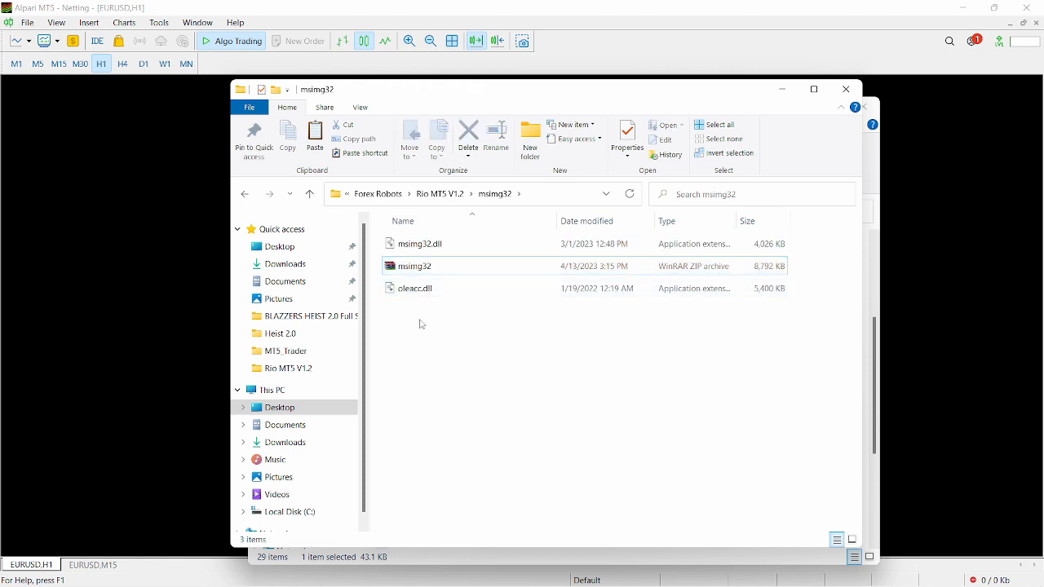
click(441, 251)
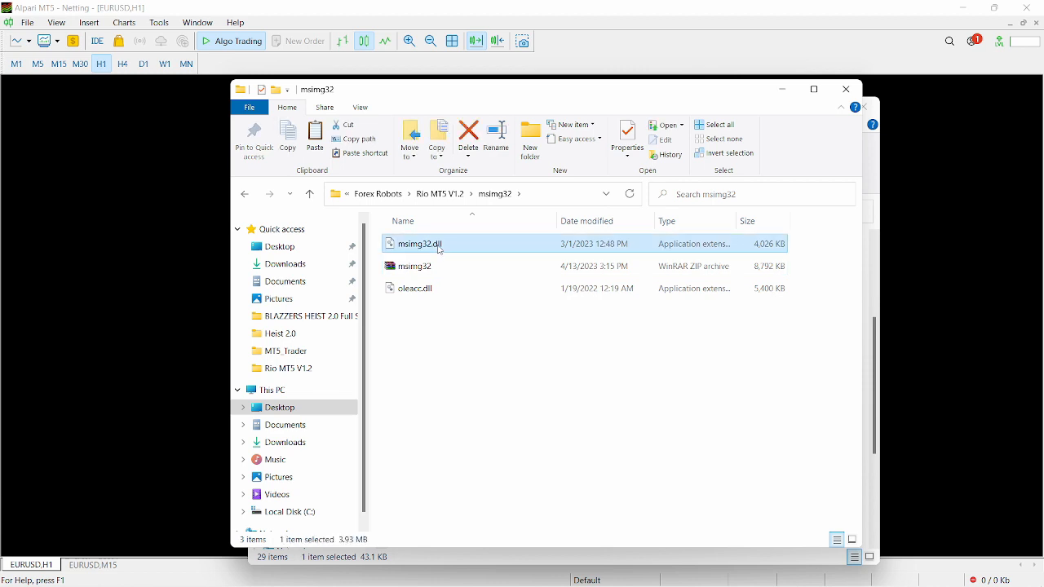
ctrl+click(418, 290)
right_click(434, 245)
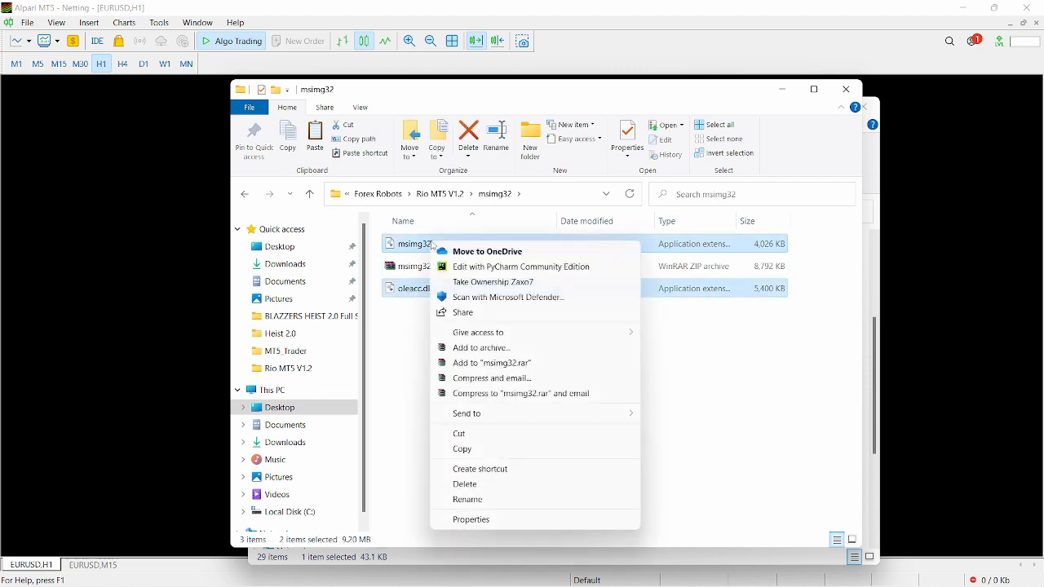
click(473, 450)
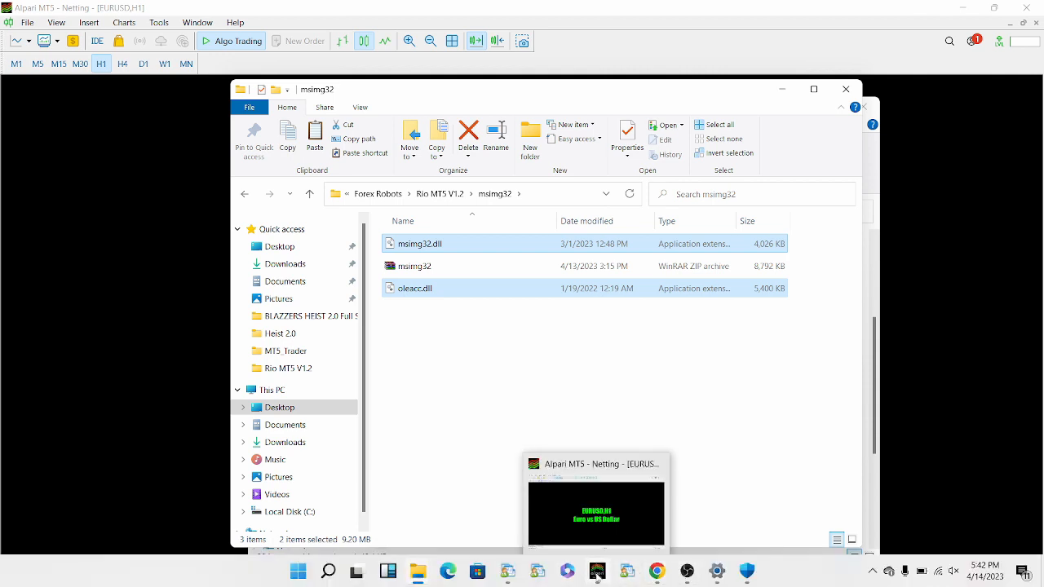
Close Alpari MT5 and open its installation folder through the file location in its shortcut properties
click(598, 573)
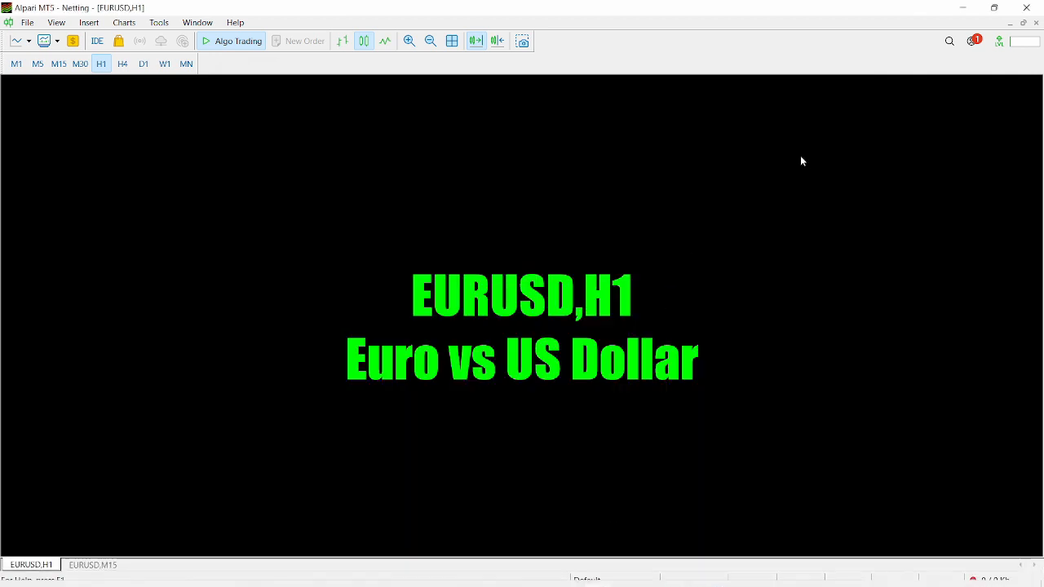
click(1026, 7)
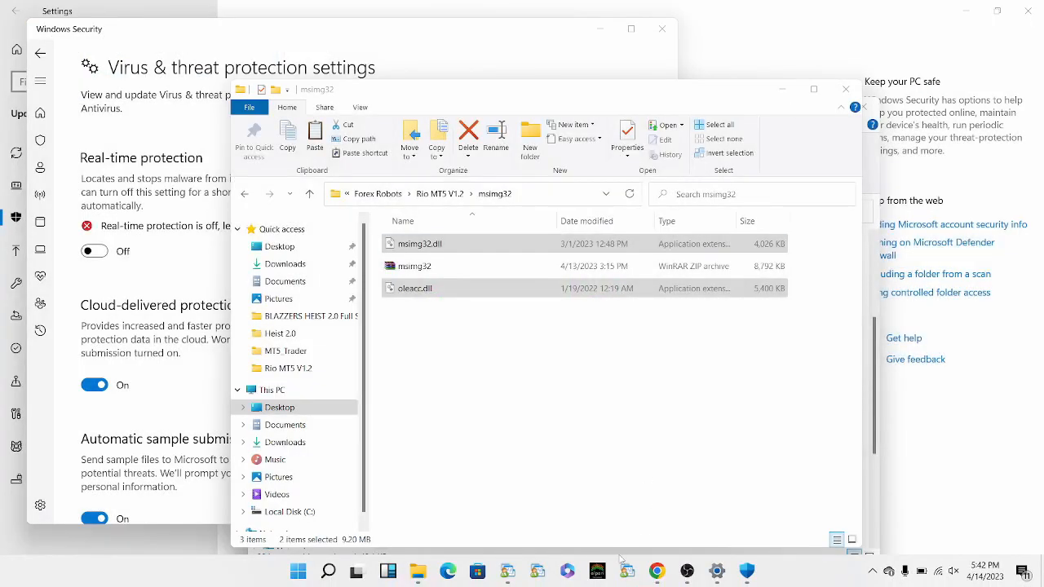
right_click(598, 573)
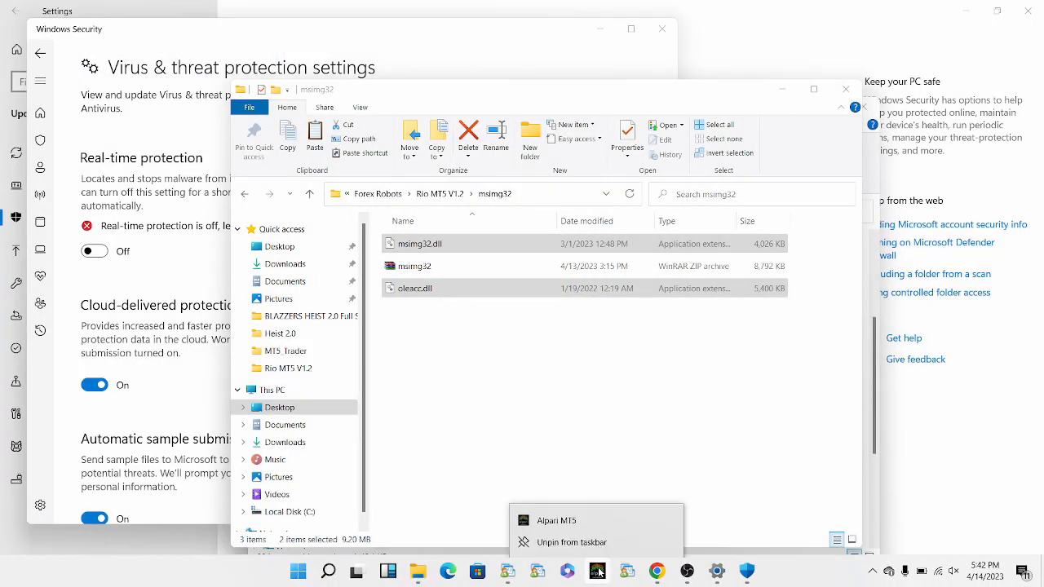
right_click(595, 518)
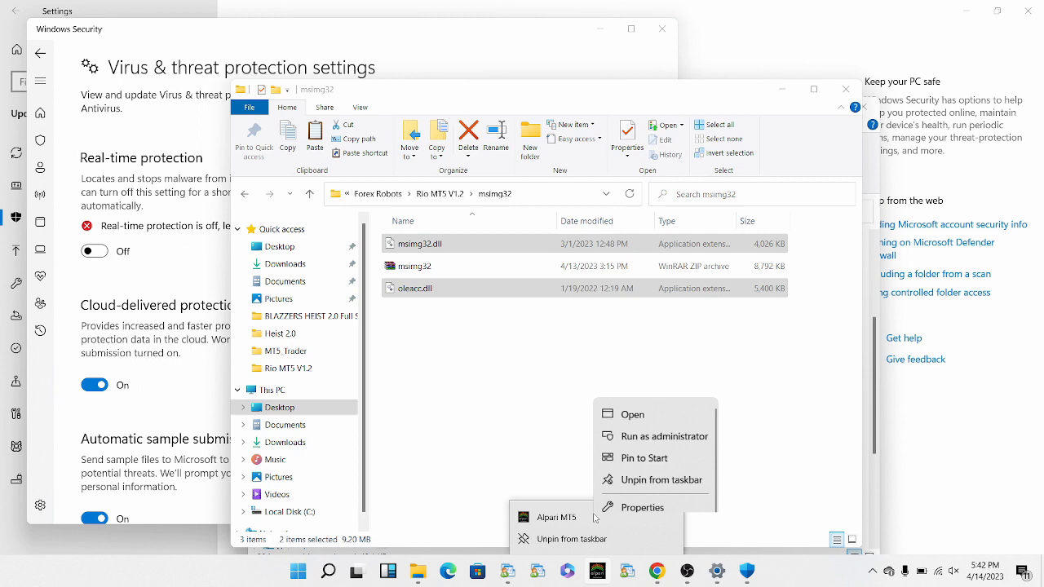
click(643, 493)
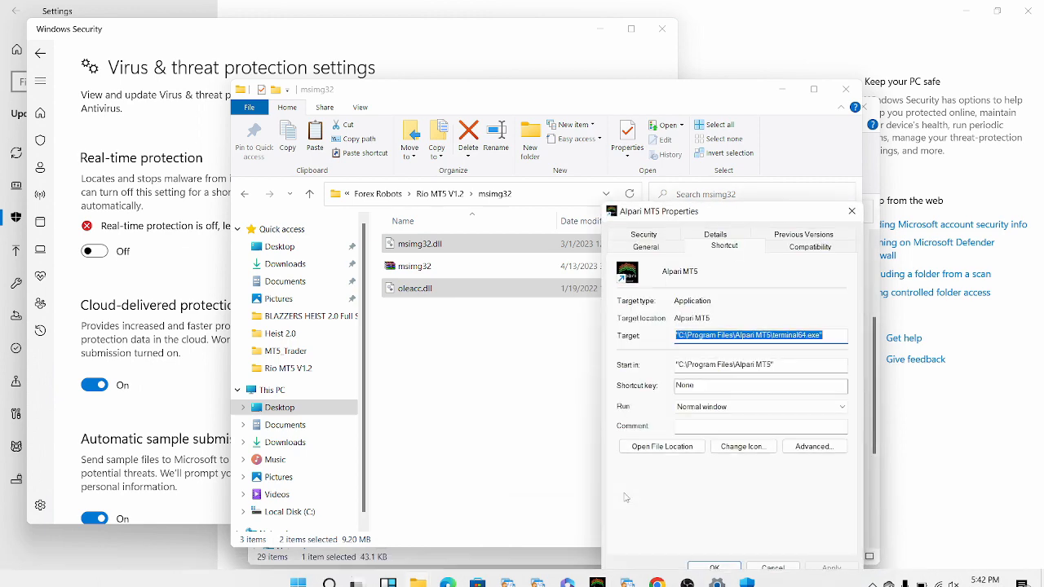
click(669, 449)
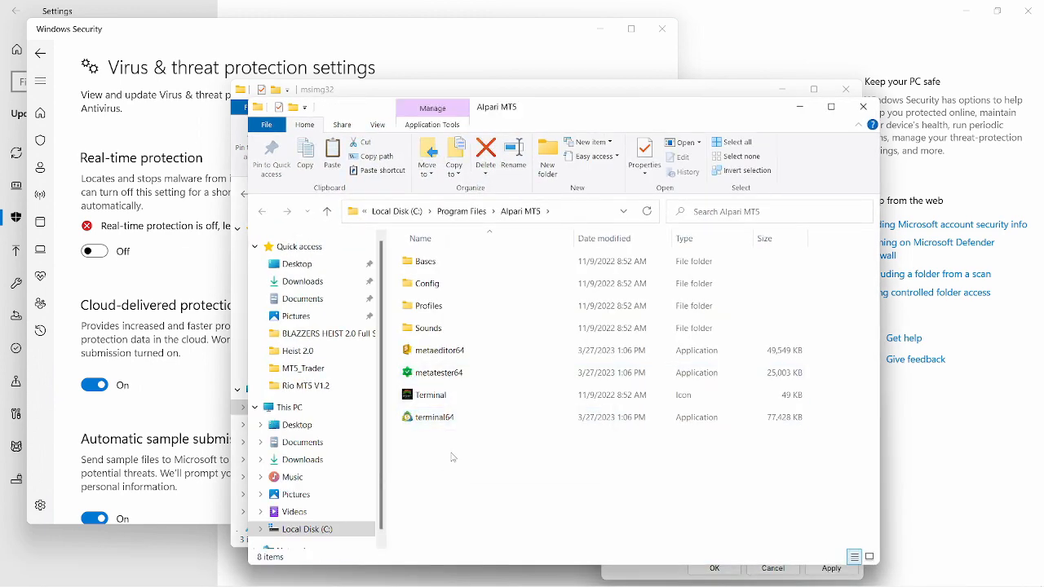
Paste the two copied DLL files into the Alpari MT5 program folder, granting administrator permission
right_click(473, 454)
click(496, 321)
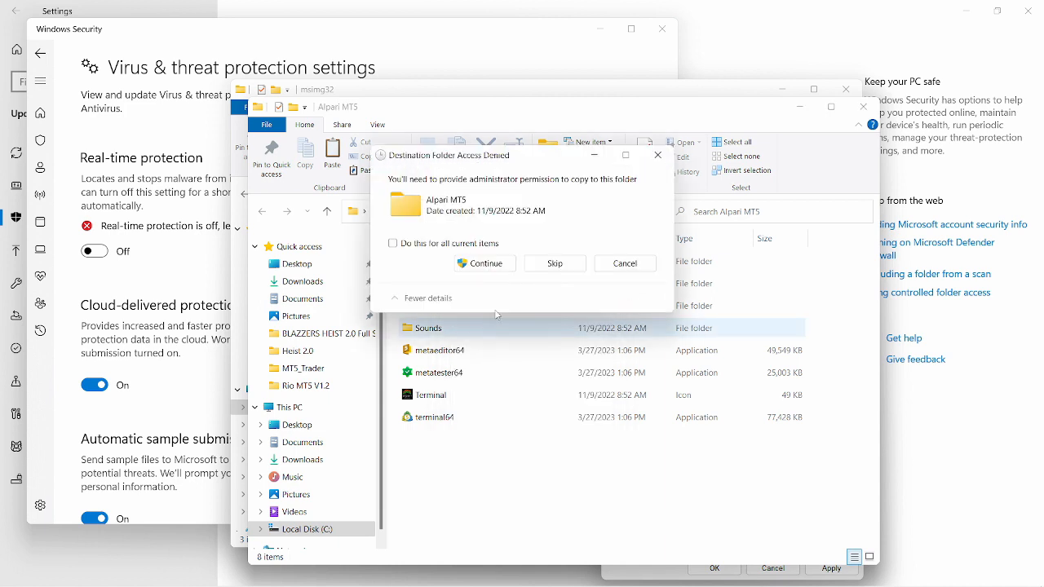
click(480, 265)
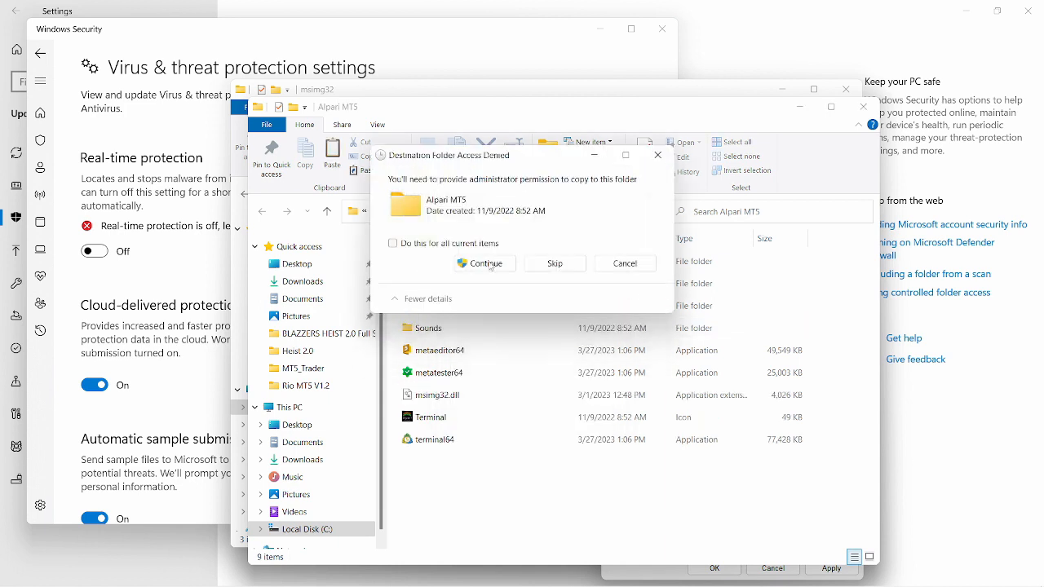
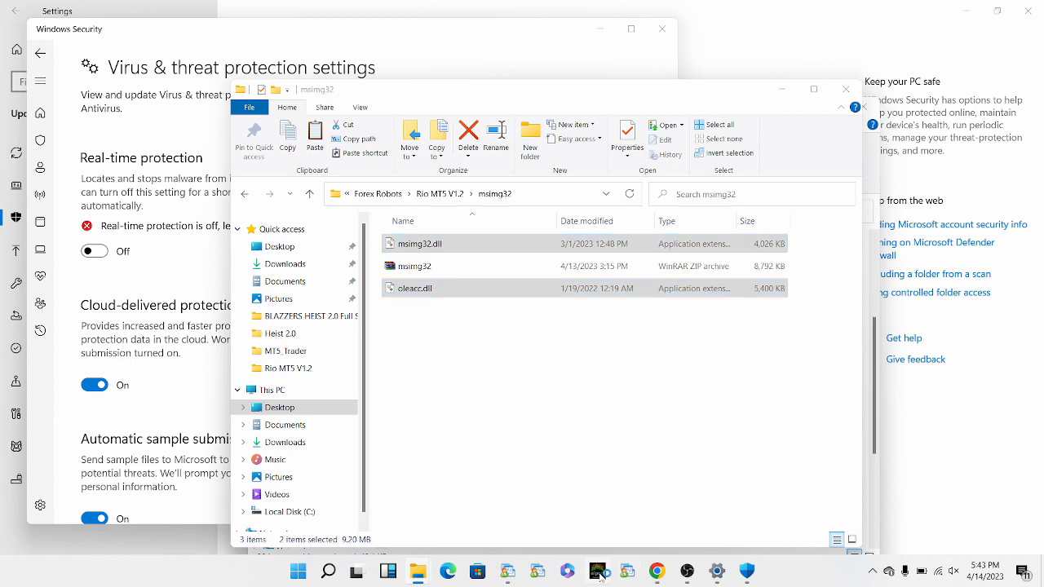
Relaunch Alpari MT5 and show the account's Trade list in the Toolbox
click(598, 573)
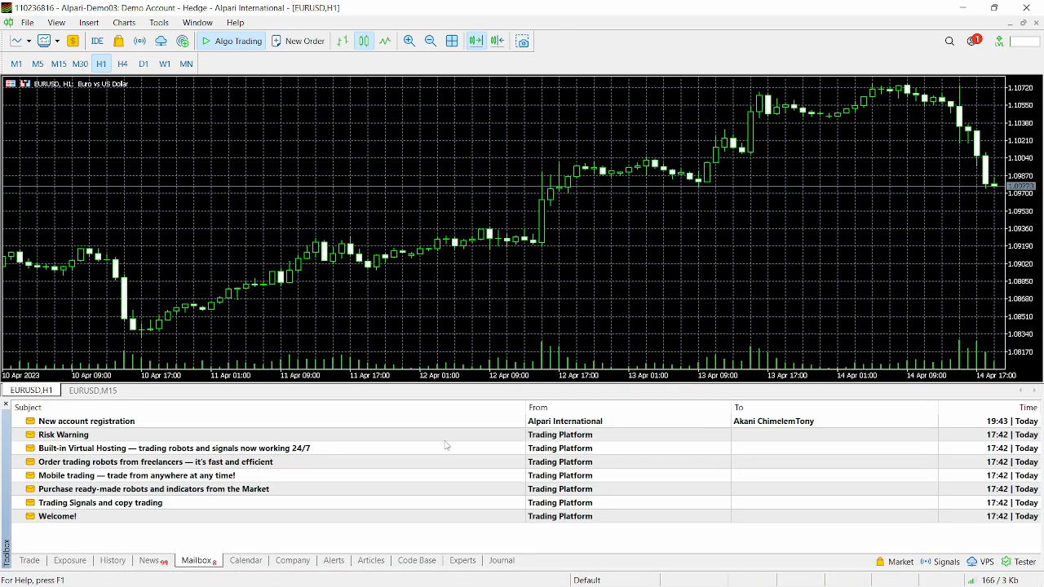
click(18, 560)
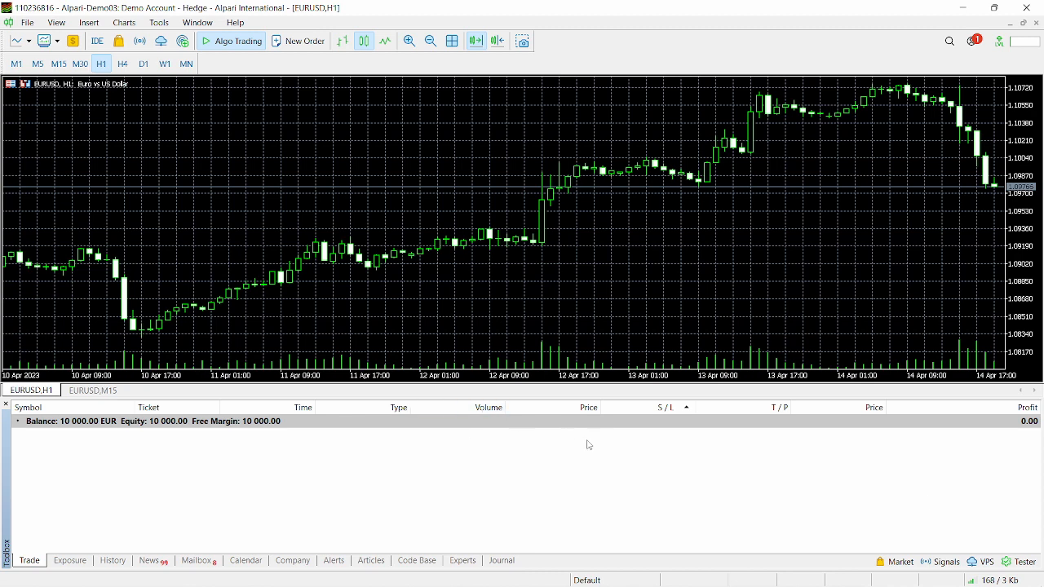
Log in to the saved trade account on the Alpari-Demo03 server and reduce the Toolbox height to enlarge the chart
click(39, 24)
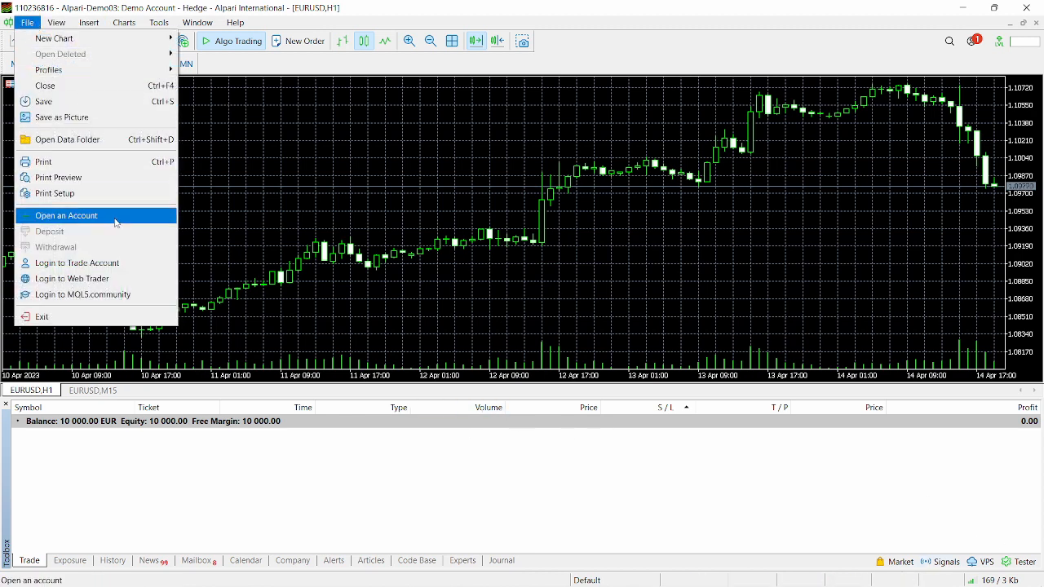
click(110, 262)
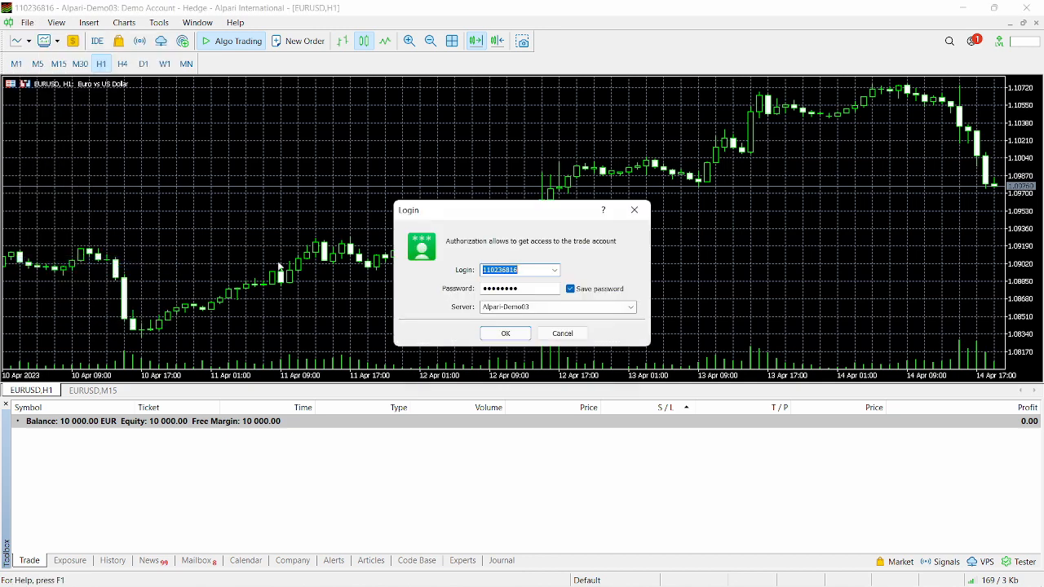
click(554, 270)
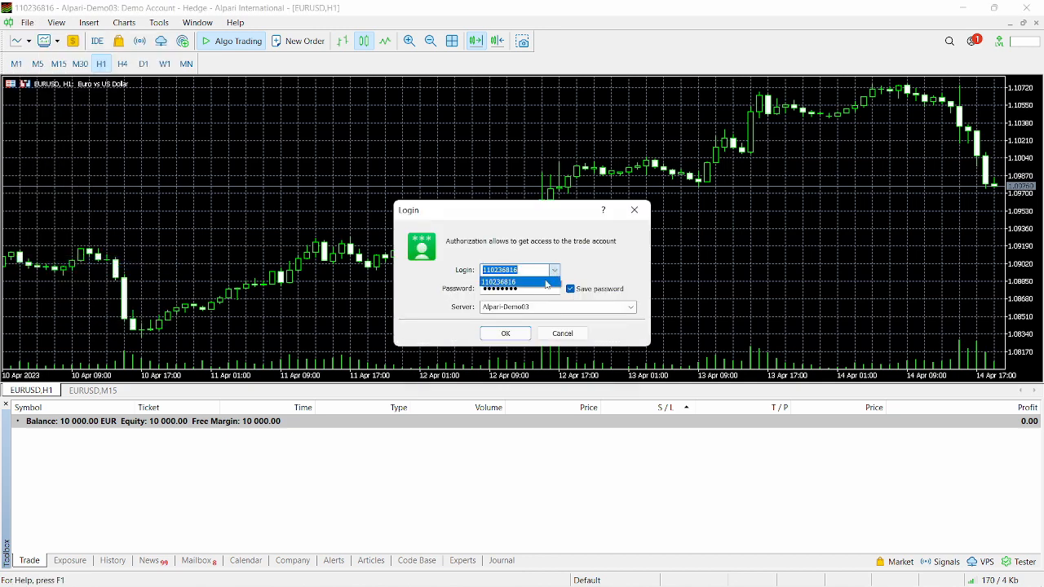
click(547, 283)
click(507, 334)
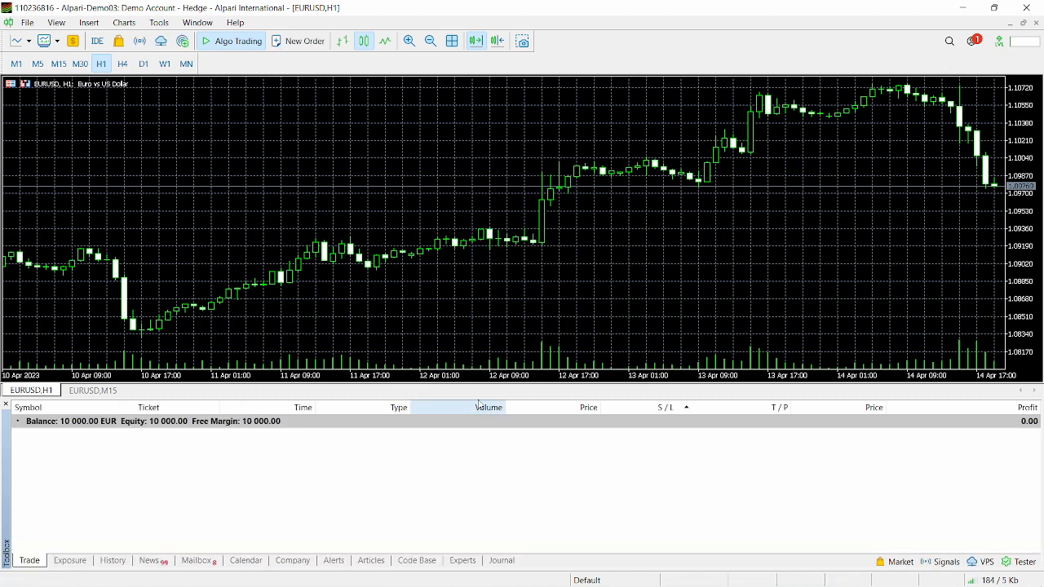
drag(535, 398, 537, 425)
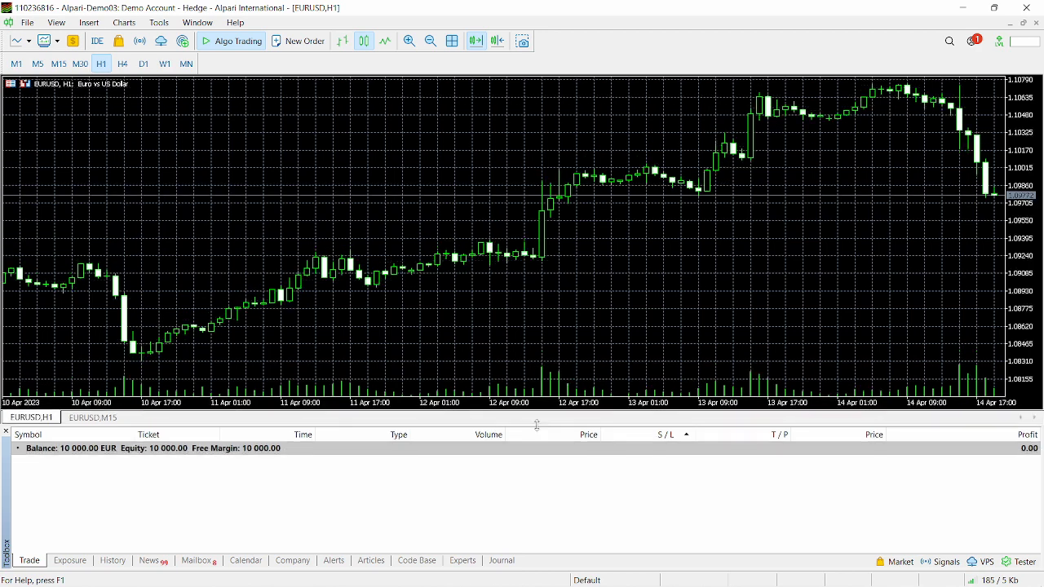
Open the platform's Expert Advisors options and the WEB REQUESTS text file from the Rio MT5 V1.2 folder
click(160, 23)
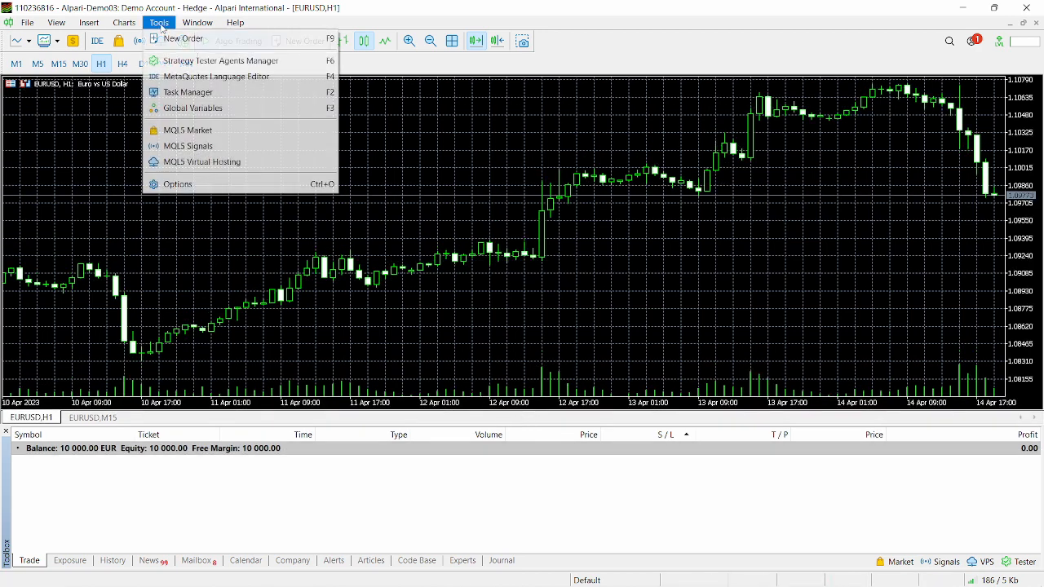
click(156, 183)
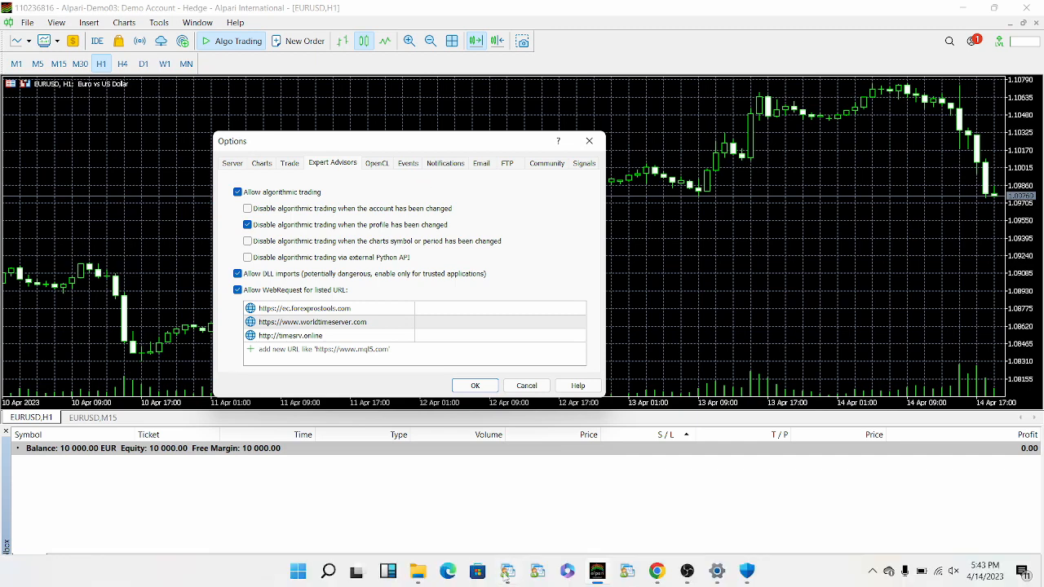
mouse_move(418, 571)
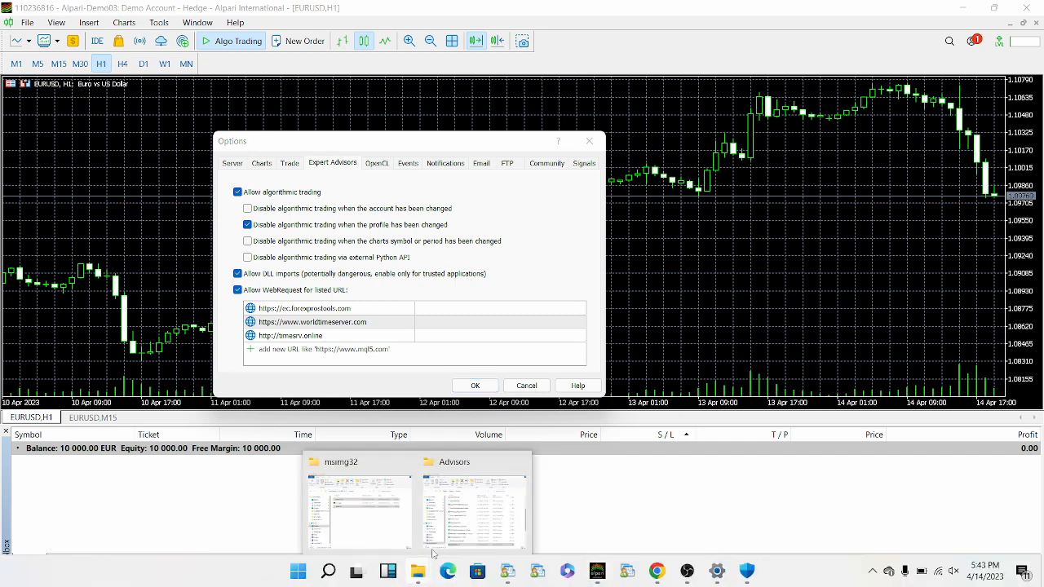
click(383, 515)
click(445, 194)
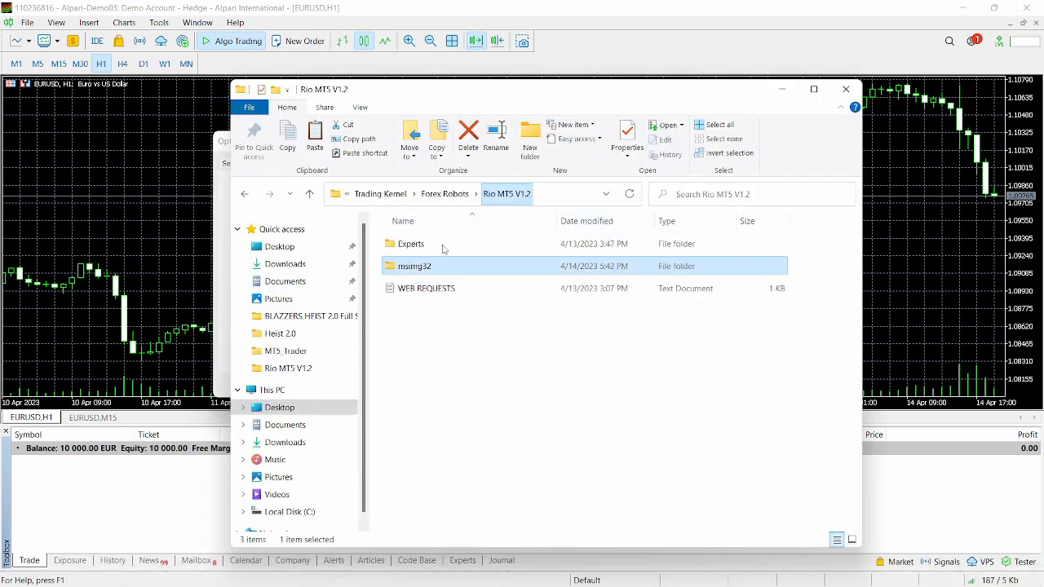
double_click(437, 292)
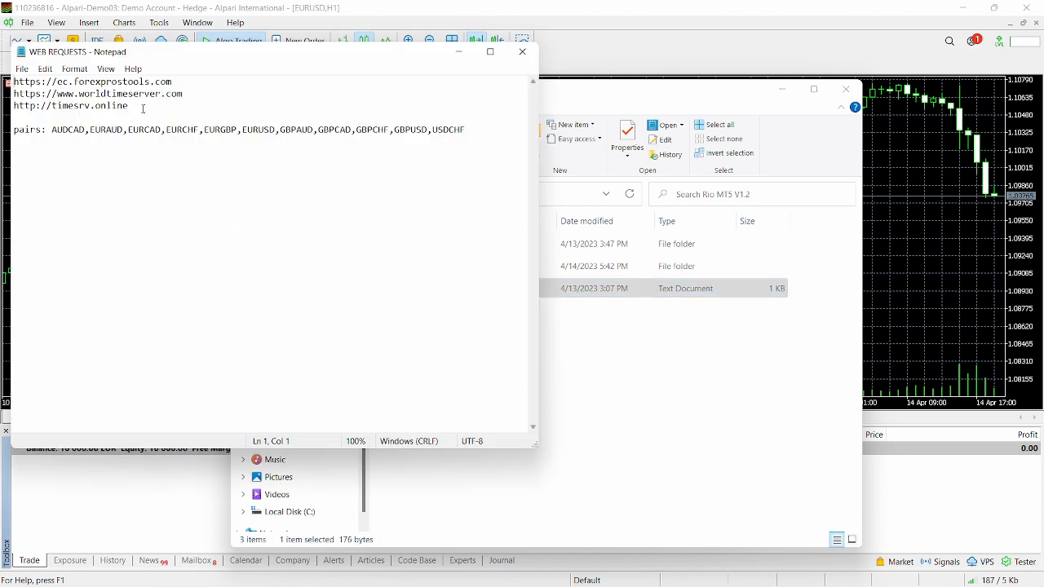
drag(128, 106, 14, 82)
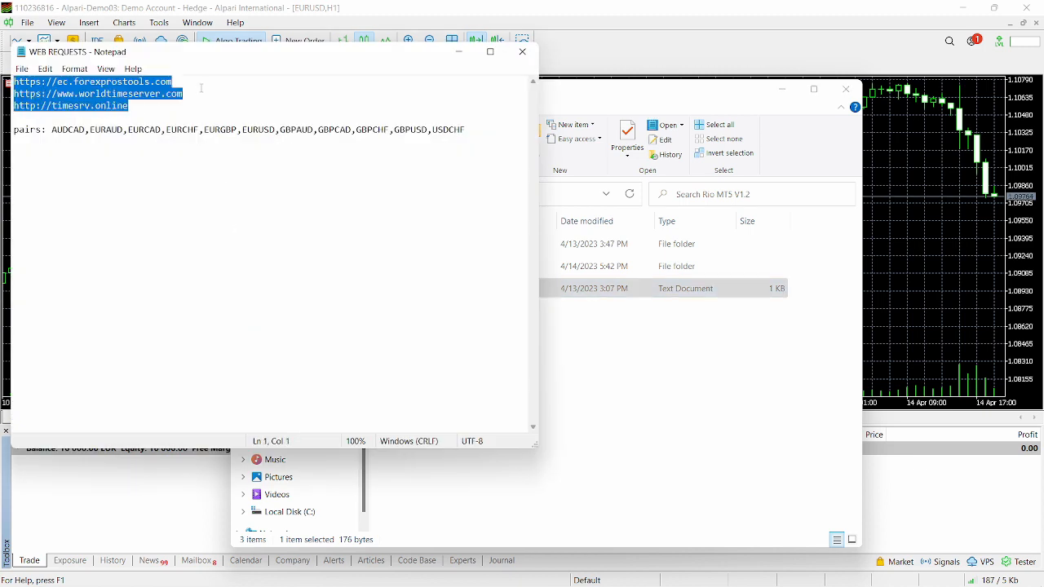
click(189, 80)
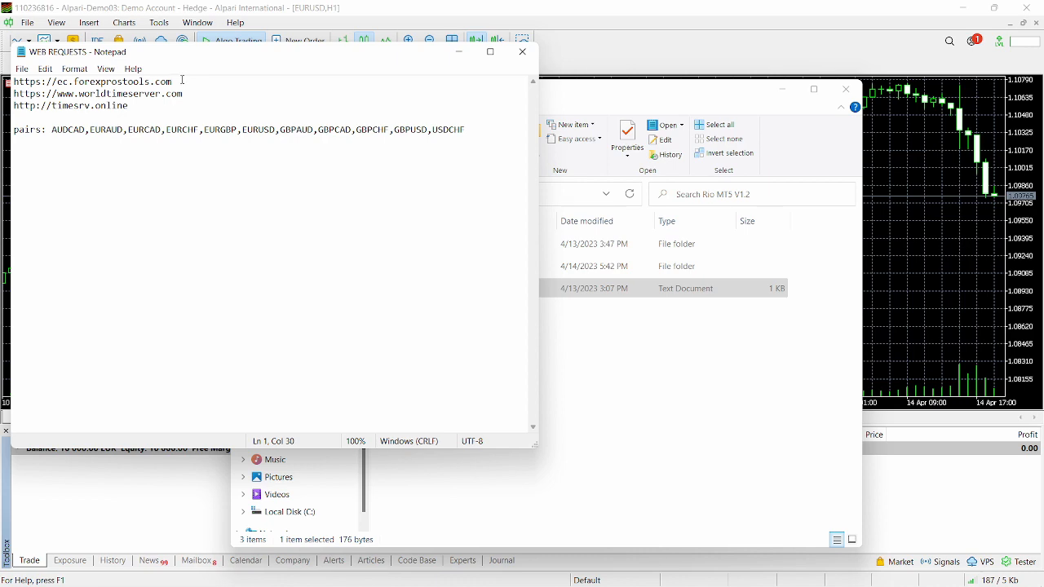
drag(174, 80, 13, 82)
key(ctrl+c)
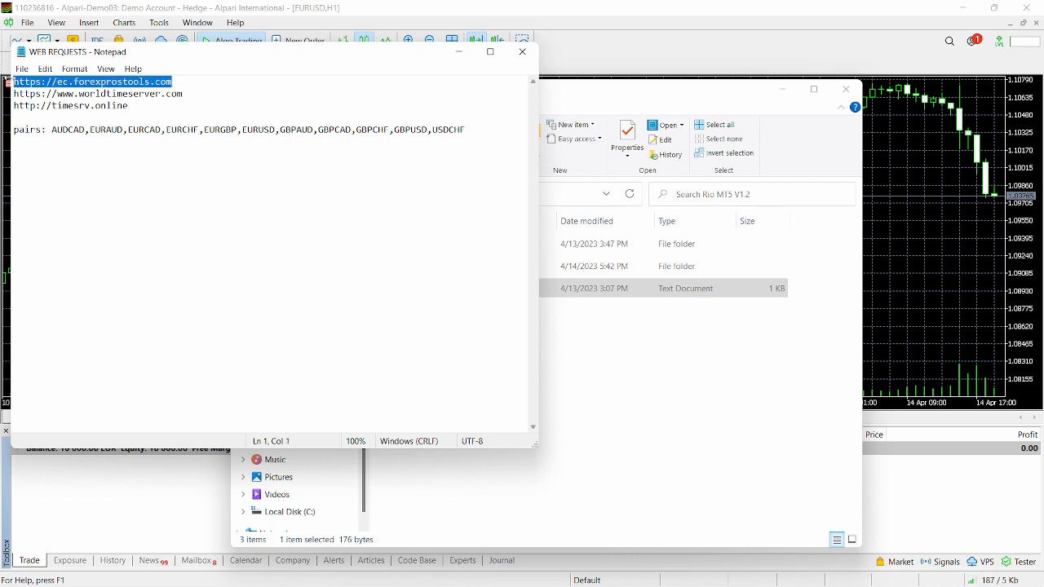
click(458, 53)
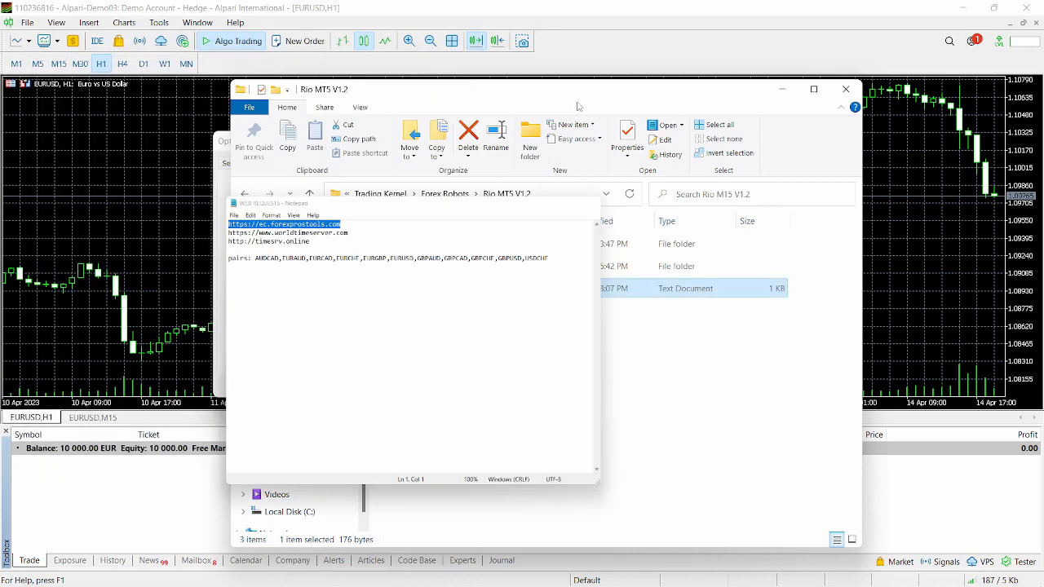
click(782, 90)
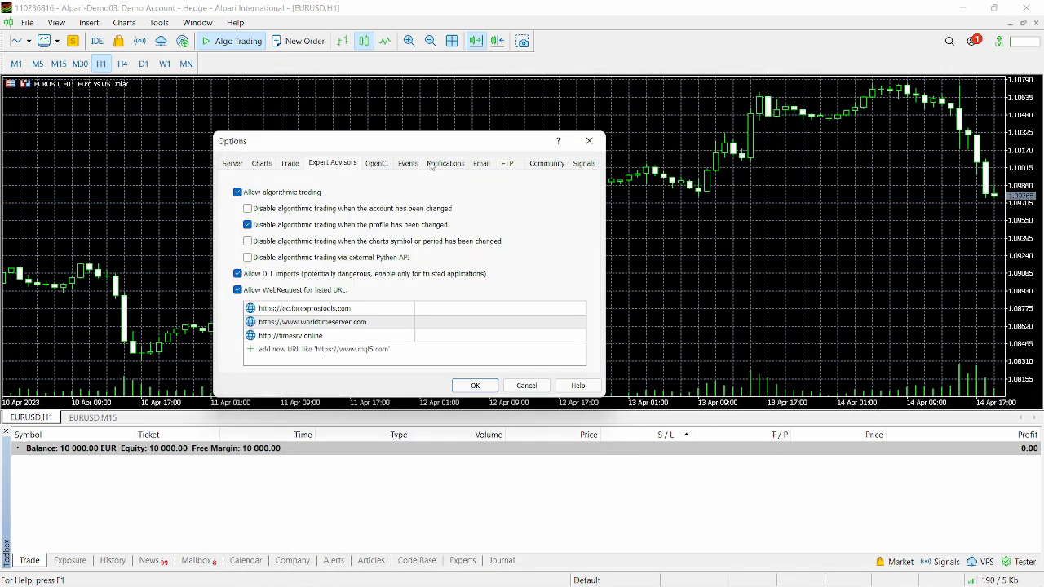
drag(415, 140, 541, 120)
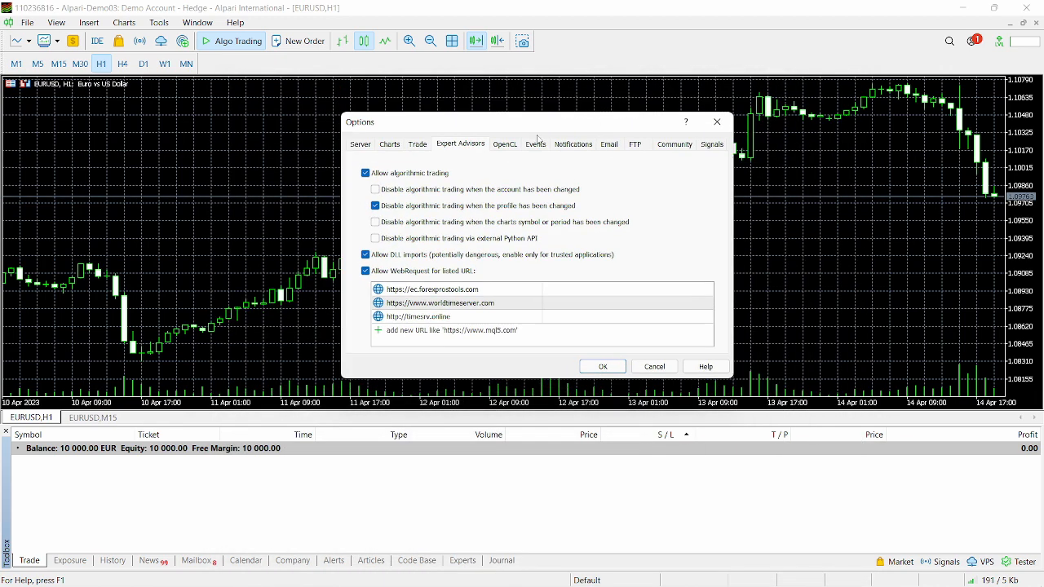
click(389, 333)
key(ctrl+v)
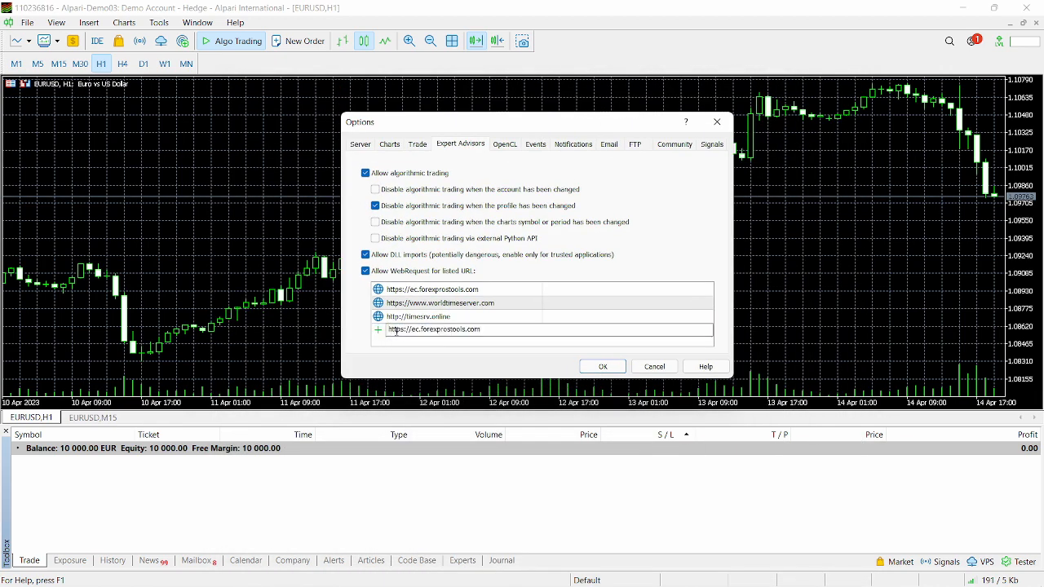
key(Return)
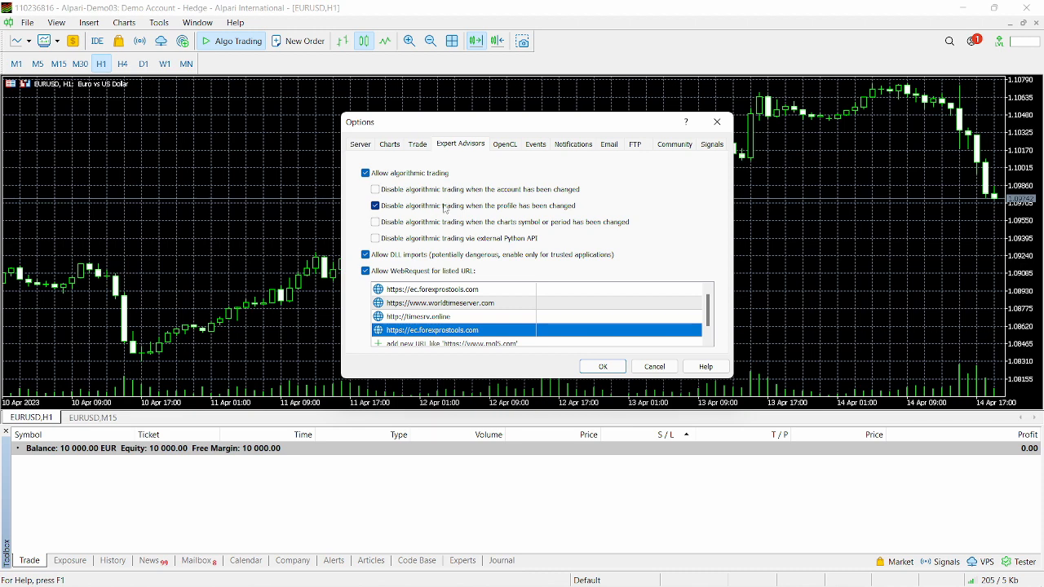
click(718, 121)
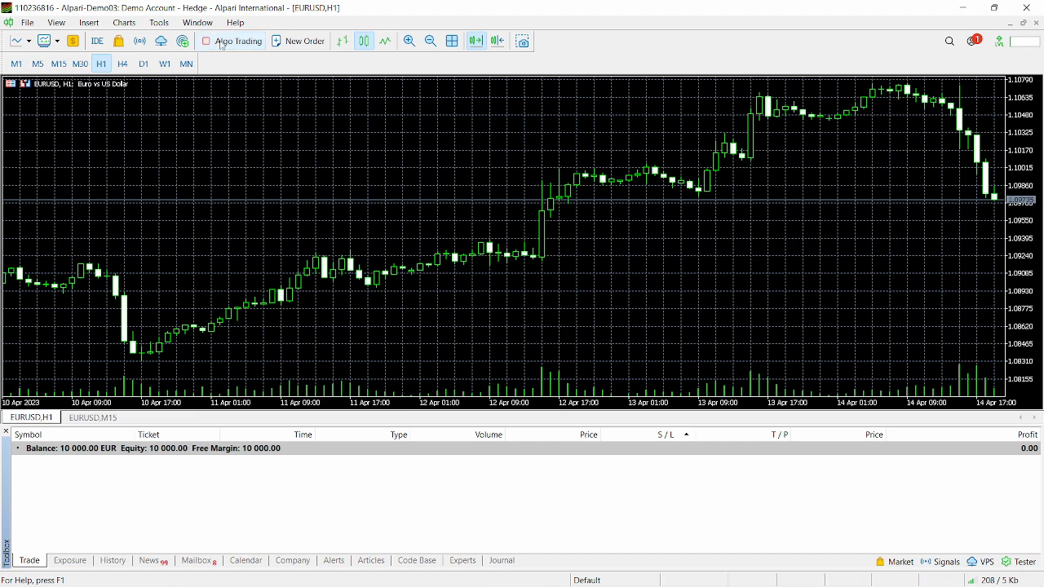
Turn on Algo Trading and show the Navigator with its list of Expert Advisors
click(205, 41)
click(208, 43)
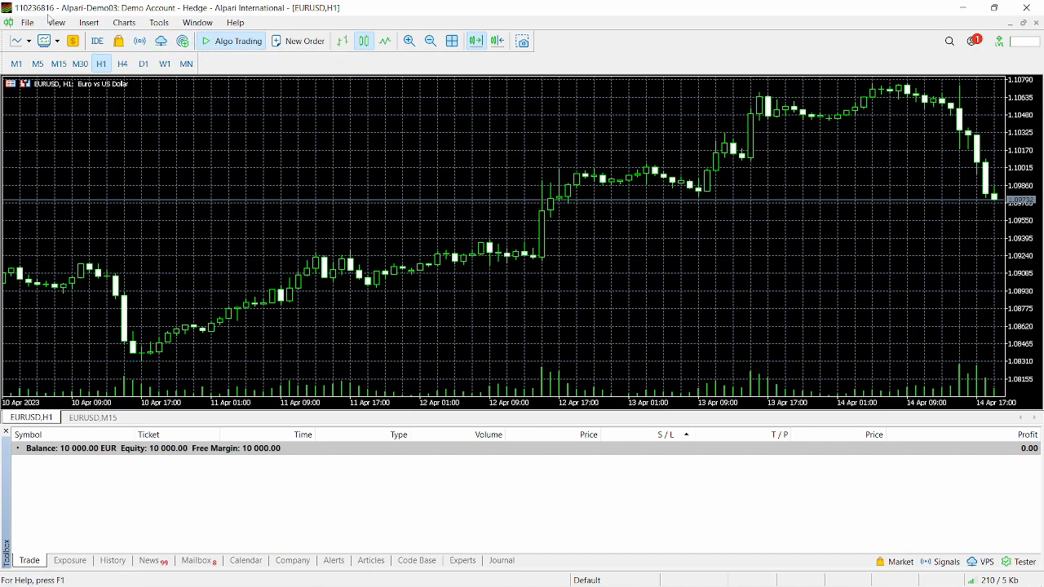
click(55, 22)
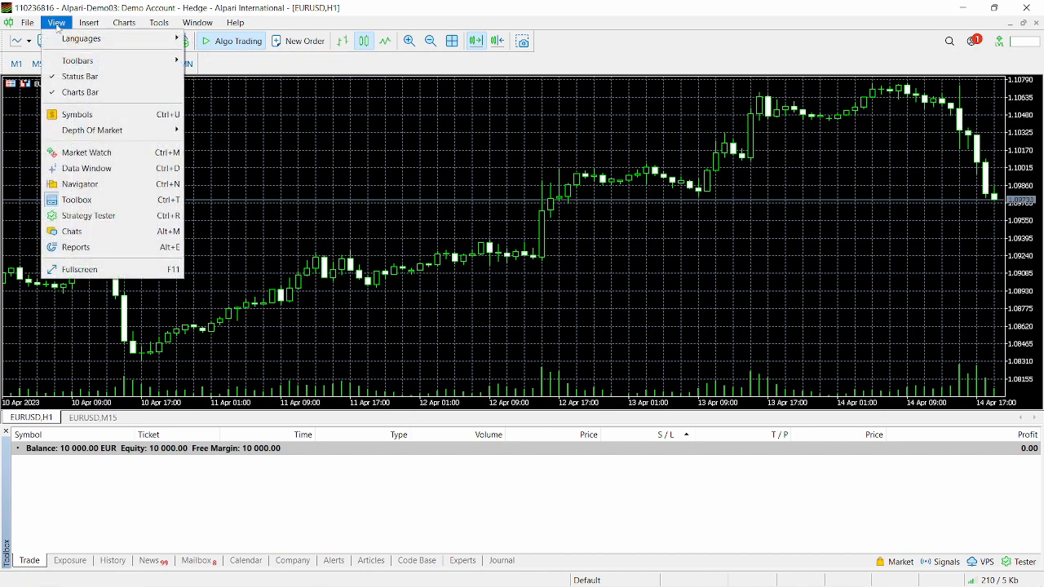
click(71, 184)
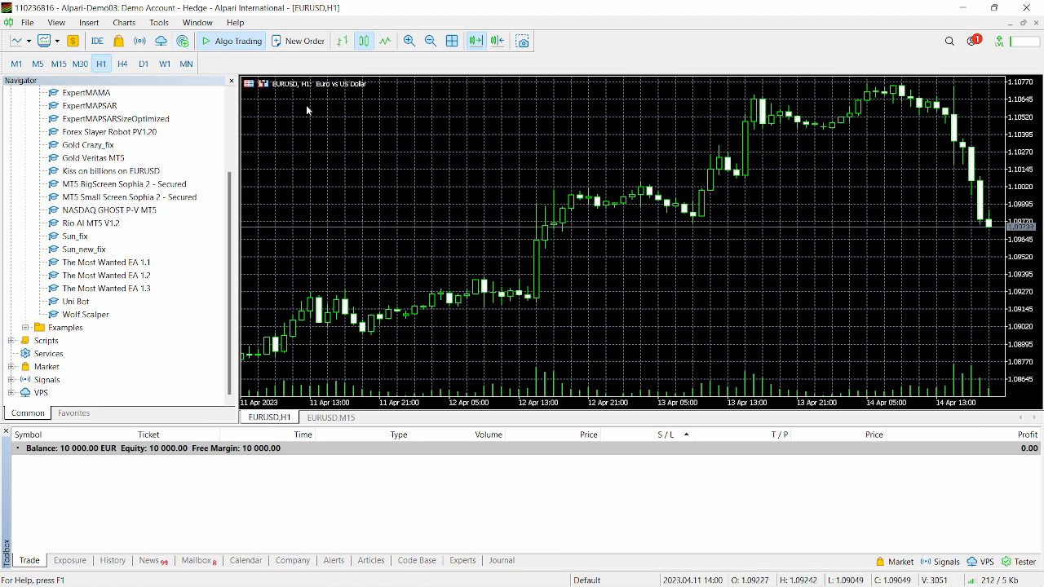
Switch the EURUSD chart to the M15 timeframe and attach the Rio AI MT5 V1.2 advisor to it
click(58, 64)
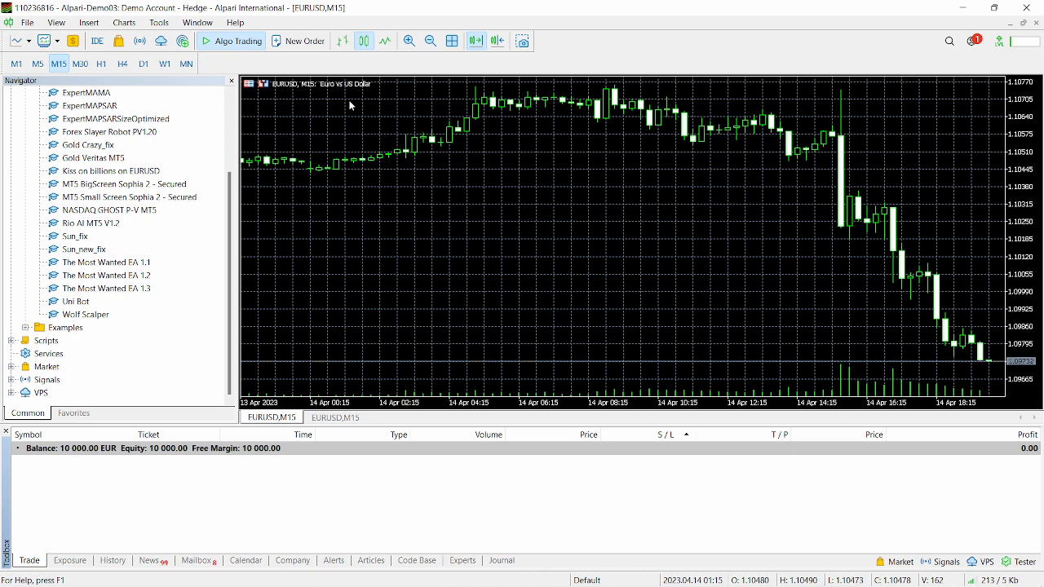
scroll(186, 236, up, 1)
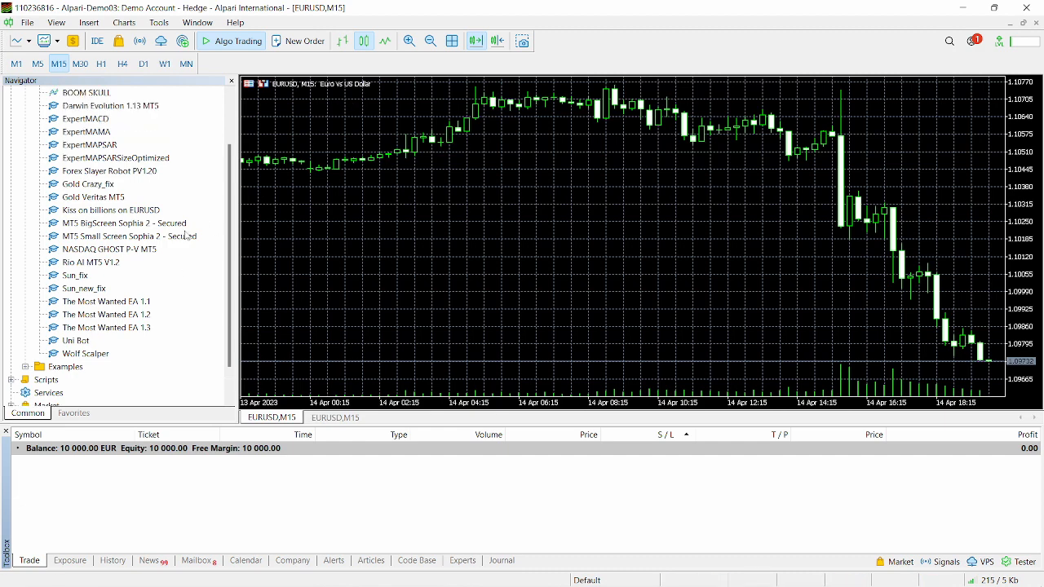
scroll(186, 236, up, 2)
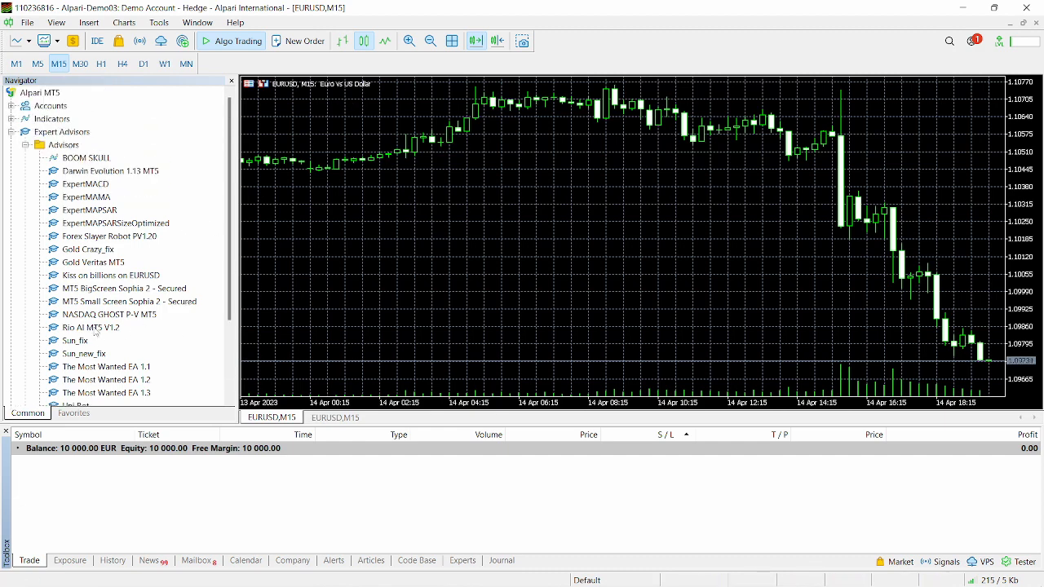
drag(96, 330, 340, 283)
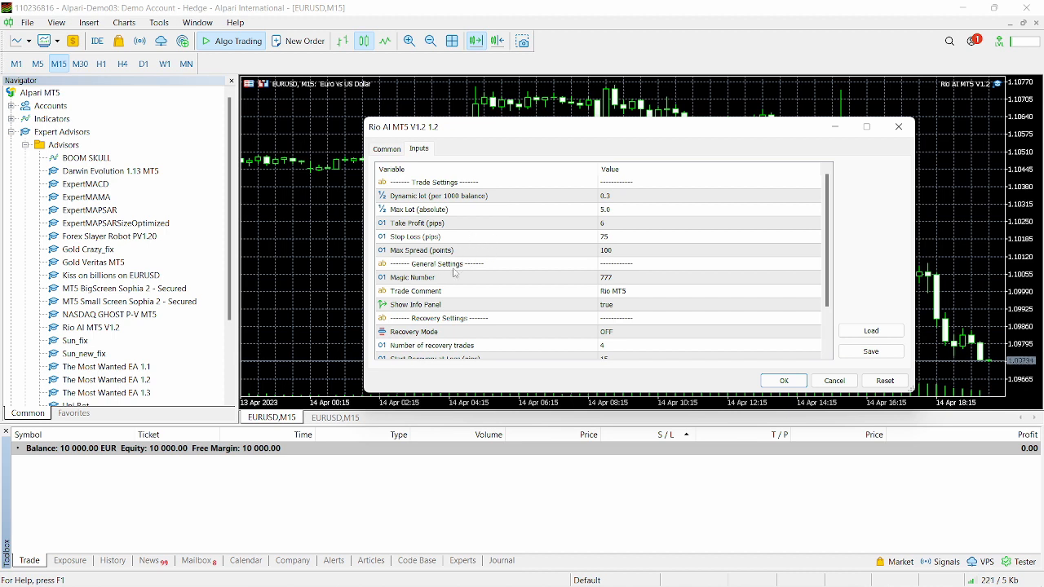
Review the Rio advisor's trade, general and recovery inputs and accept them without changes
drag(828, 273, 829, 294)
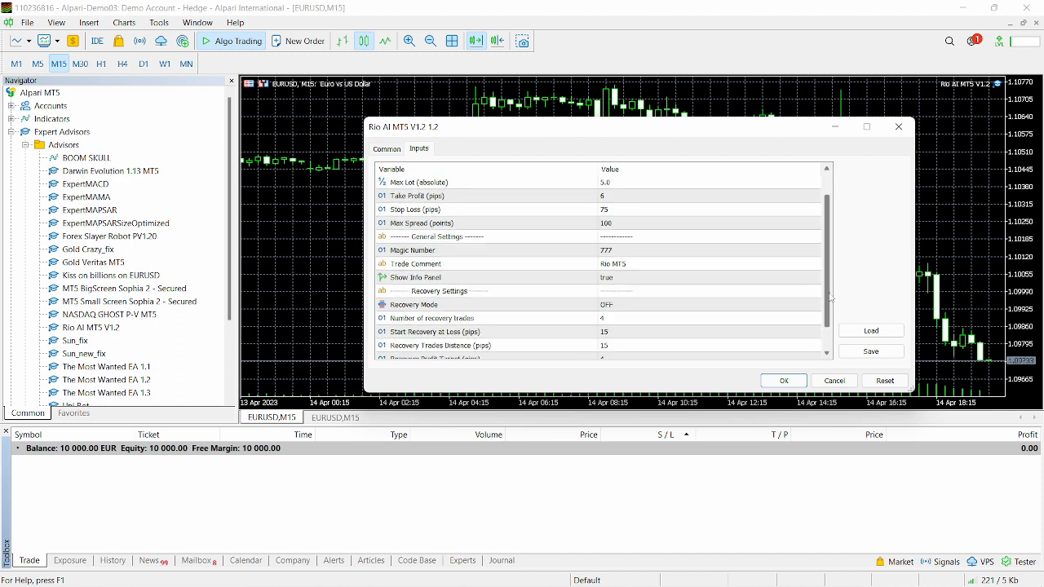
scroll(832, 298, up, 1)
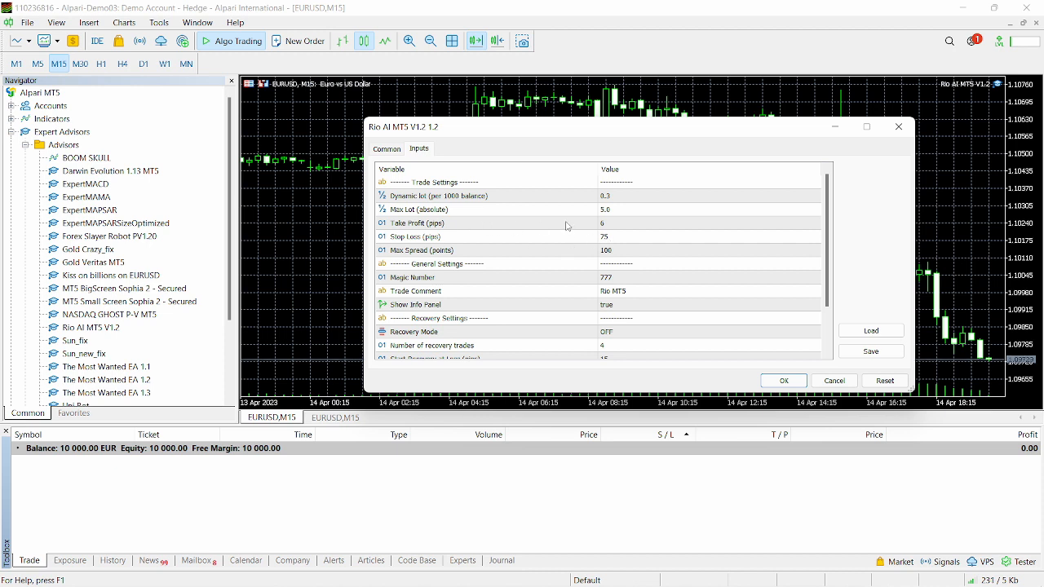
scroll(643, 247, down, 2)
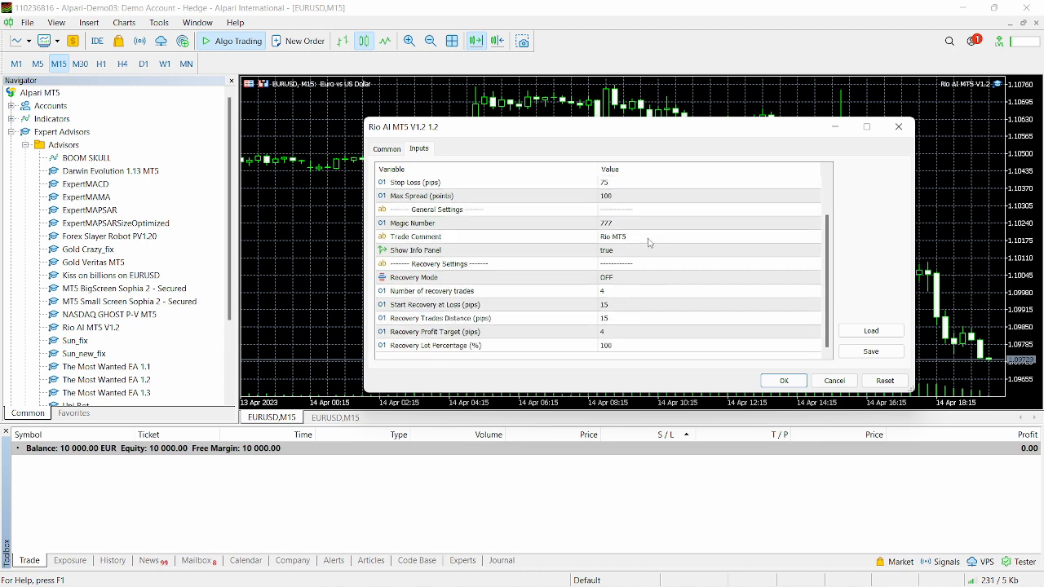
scroll(650, 243, up, 2)
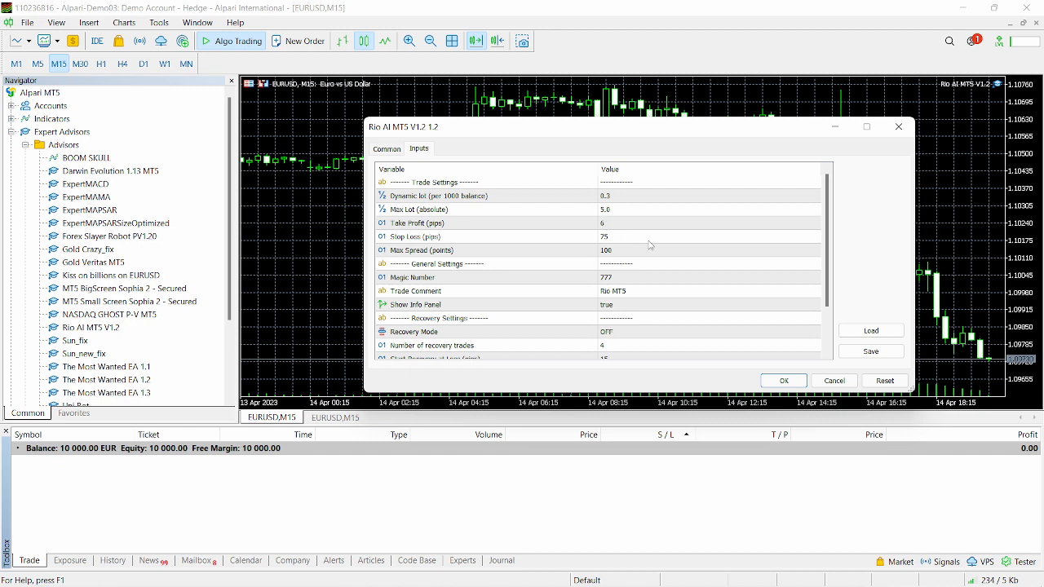
scroll(651, 245, down, 2)
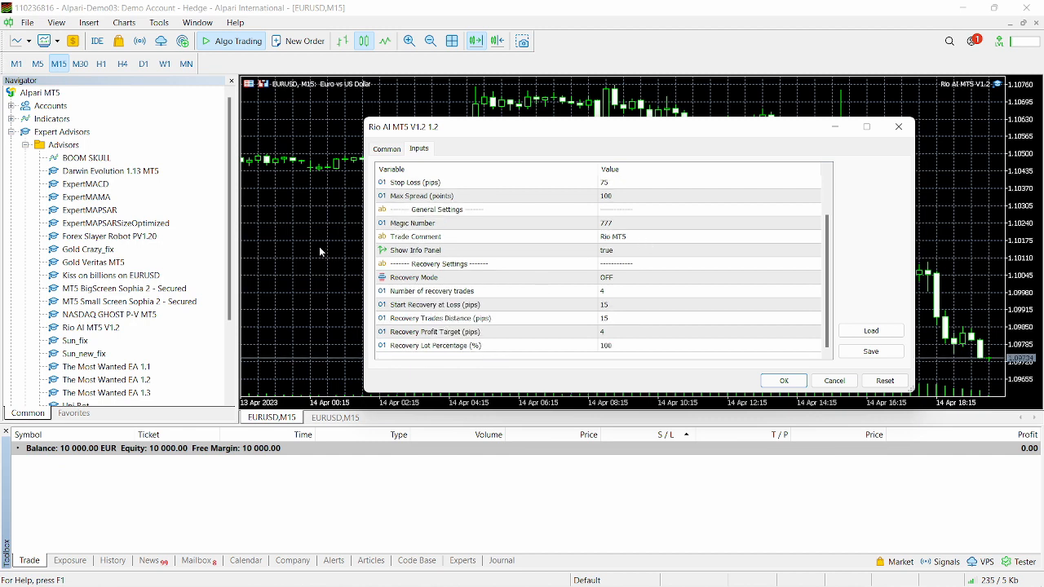
click(784, 381)
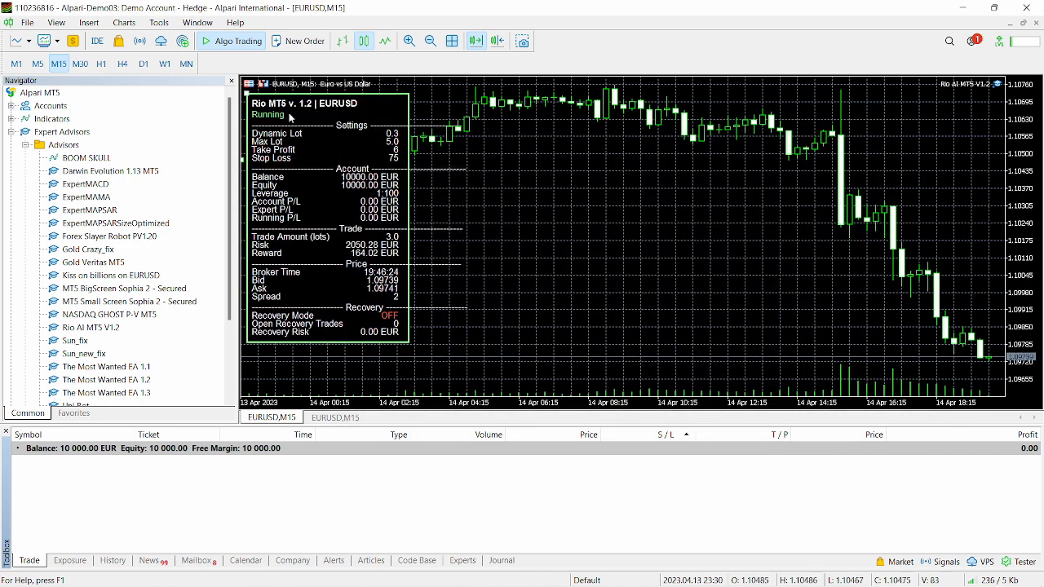
Close the Navigator to give the EURUSD M15 chart the full window width
click(232, 81)
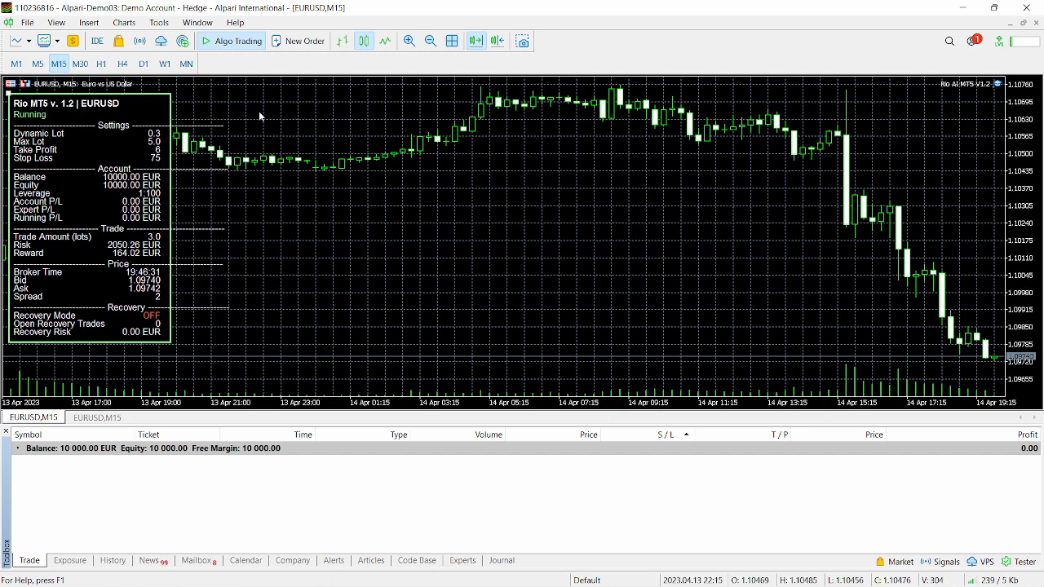
mouse_move(314, 168)
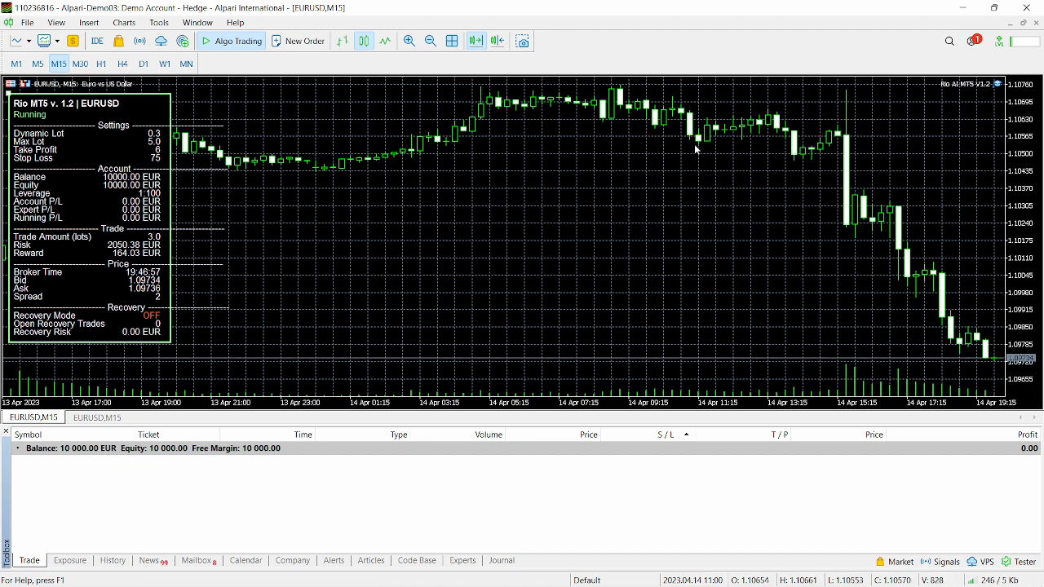
mouse_move(696, 149)
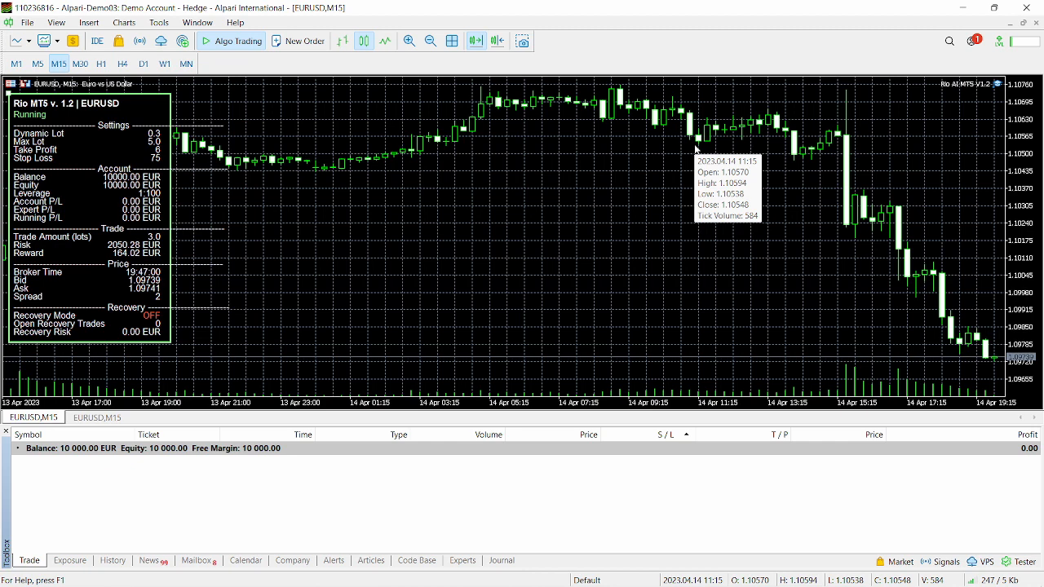